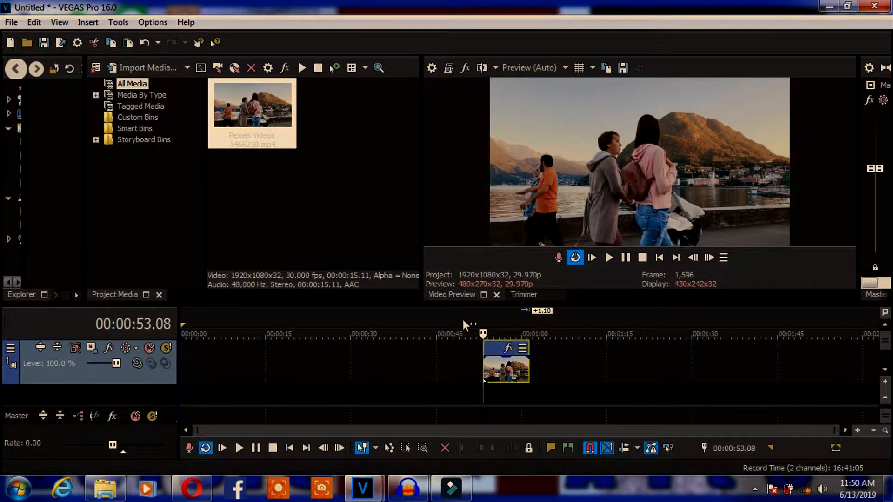
- Play the clip and place the timeline cursor just past 00:00:54, where the woman in black walks through the frame
scroll(462, 320, up, 3)
key(space)
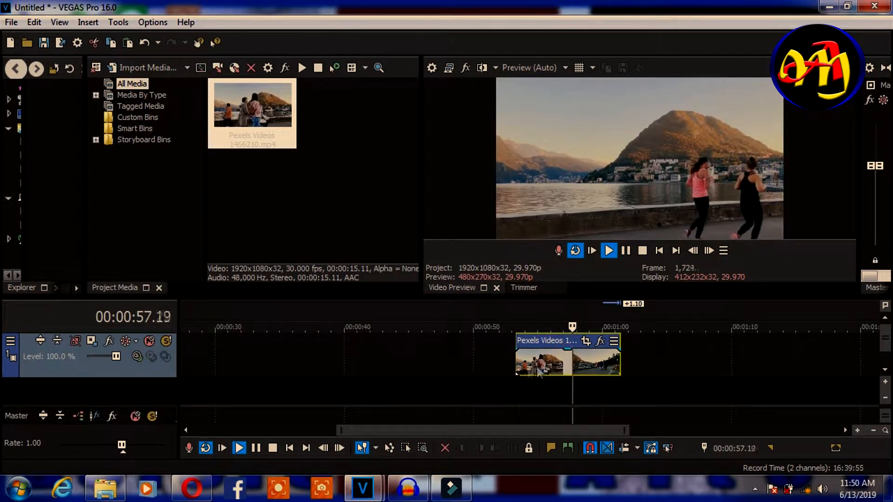
click(512, 361)
key(Right)
key(Right)
key(Right)
key(Right)
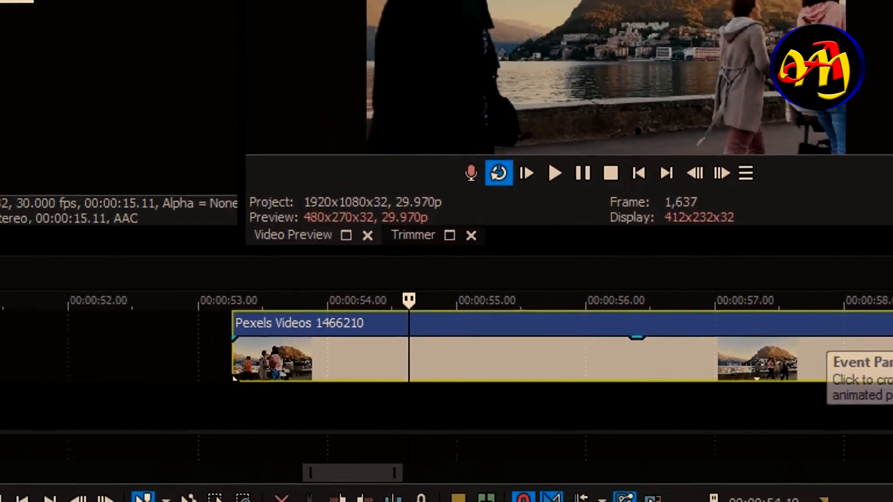
- Open Event Pan/Crop for the Pexels Videos 1466210 clip and enable its Mask
click(890, 324)
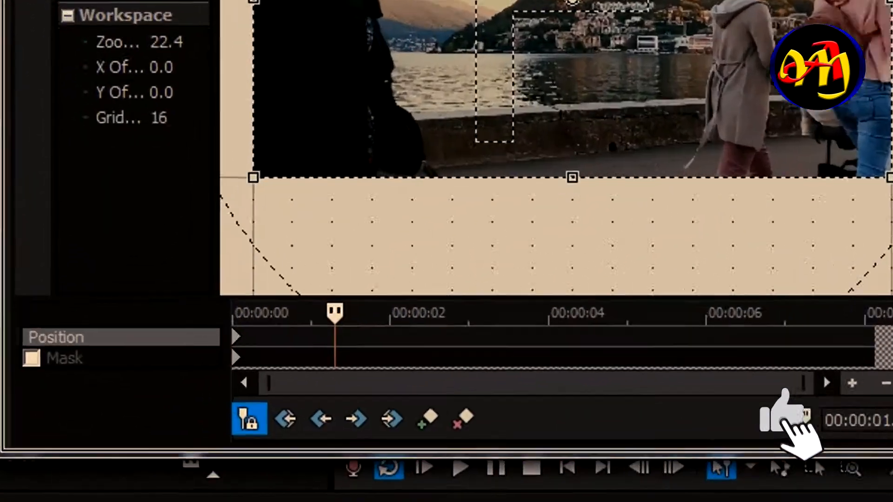
click(31, 358)
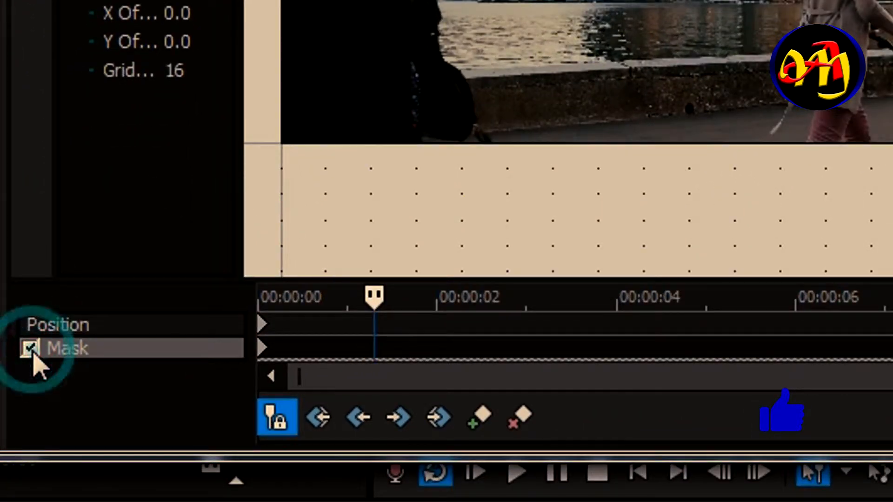
- Turn Sync Cursor off, scrub the mask timeline to 00:00:03.02, and turn Sync Cursor back on
click(278, 421)
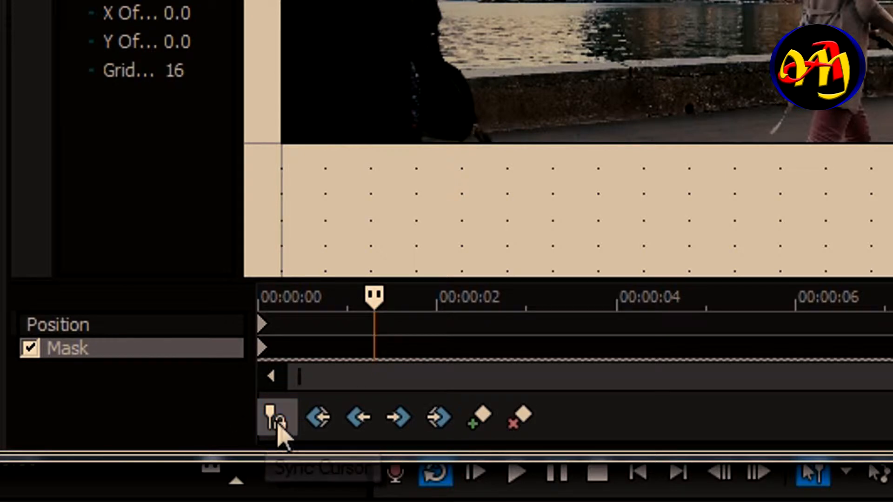
click(280, 425)
click(281, 425)
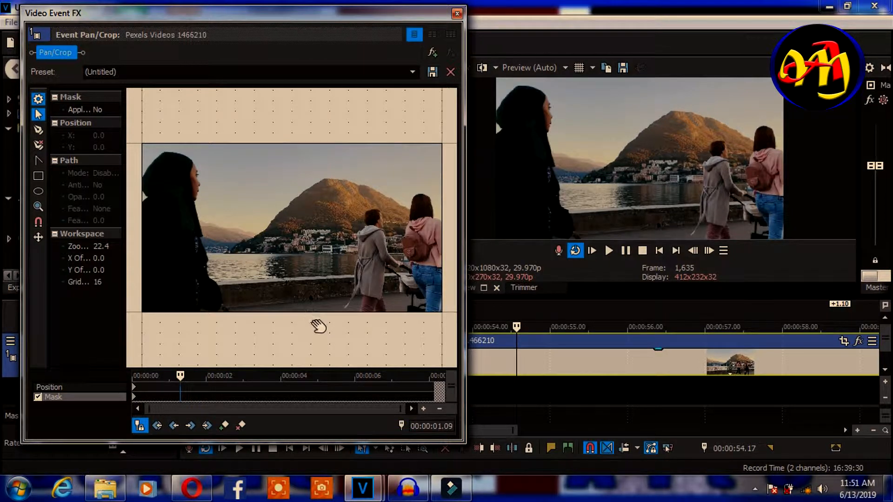
click(140, 425)
drag(180, 376, 245, 376)
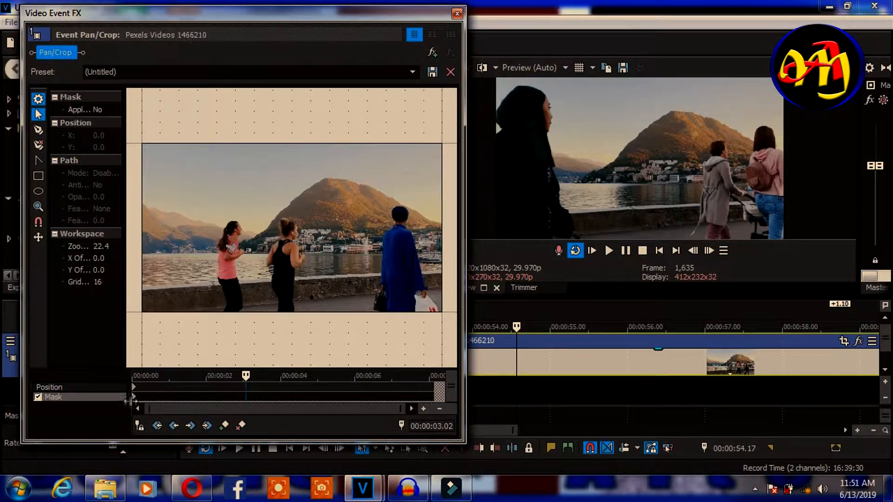
click(139, 426)
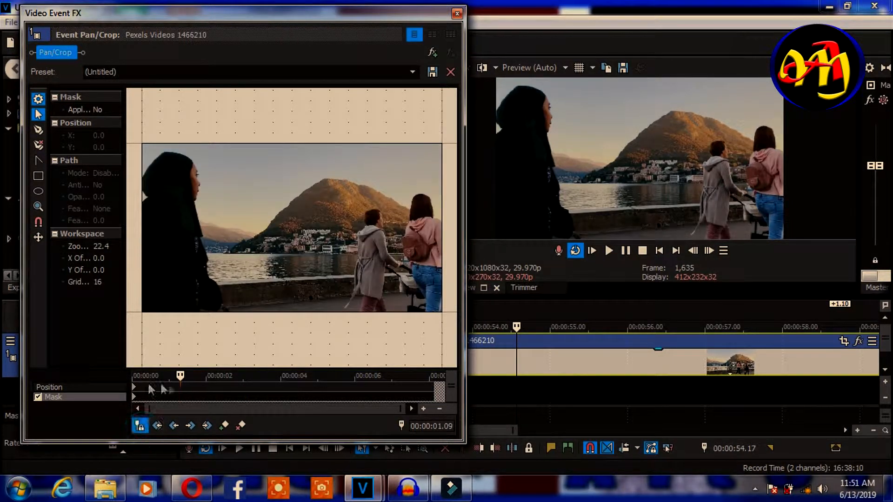
- Scrub the mask timeline and the main timeline to check how their cursors follow each other
drag(180, 375, 207, 380)
drag(580, 327, 650, 326)
drag(246, 379, 164, 389)
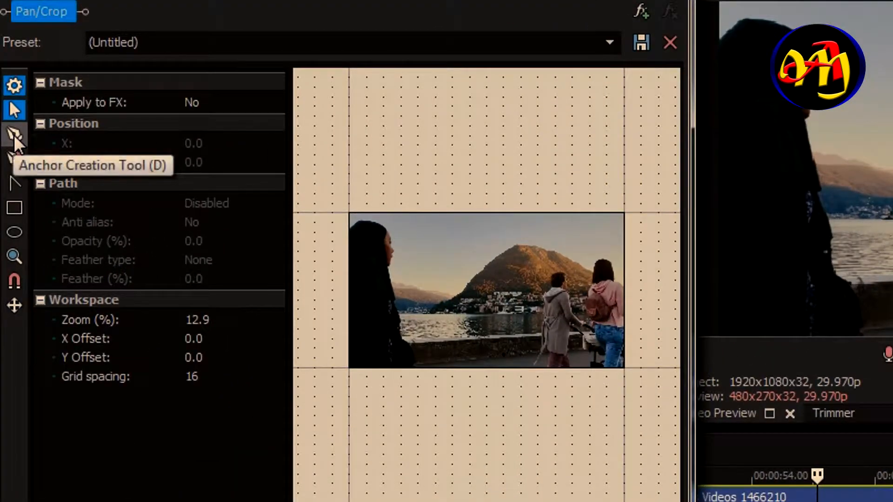
- Bring the woman in black's head into close view in the mask workspace at 00:00:01.09
click(9, 160)
click(14, 135)
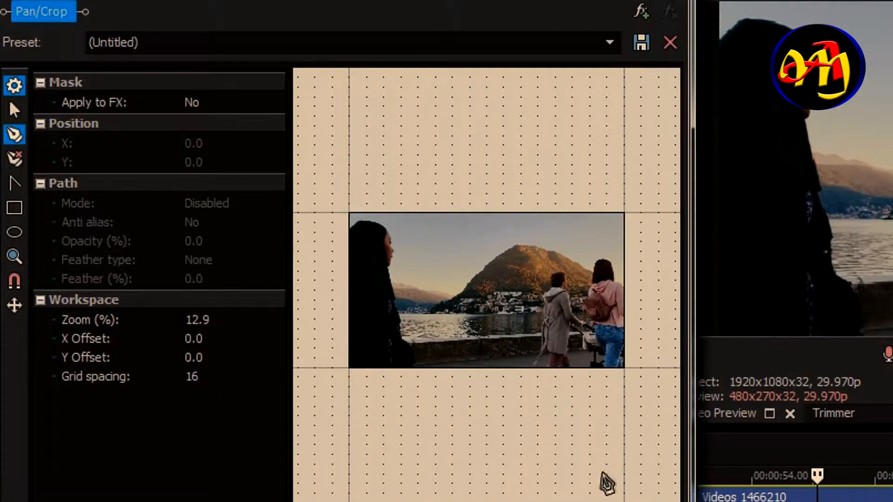
scroll(402, 288, up, 7)
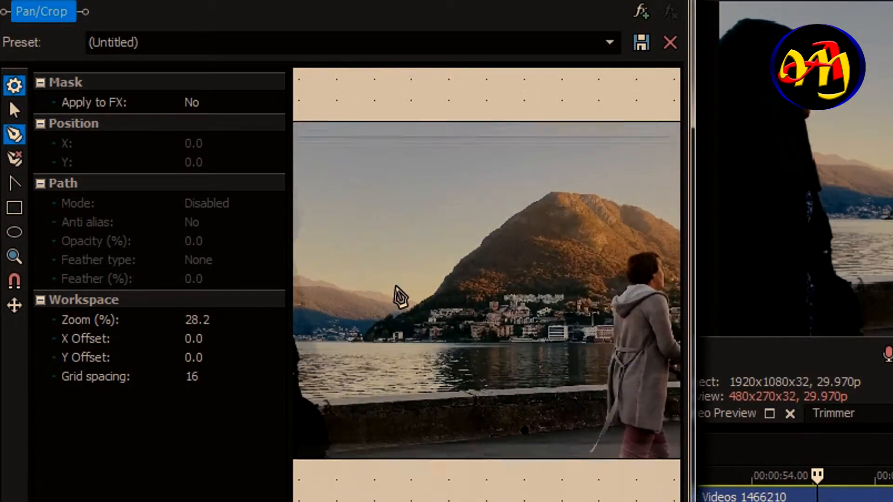
scroll(400, 296, up, 2)
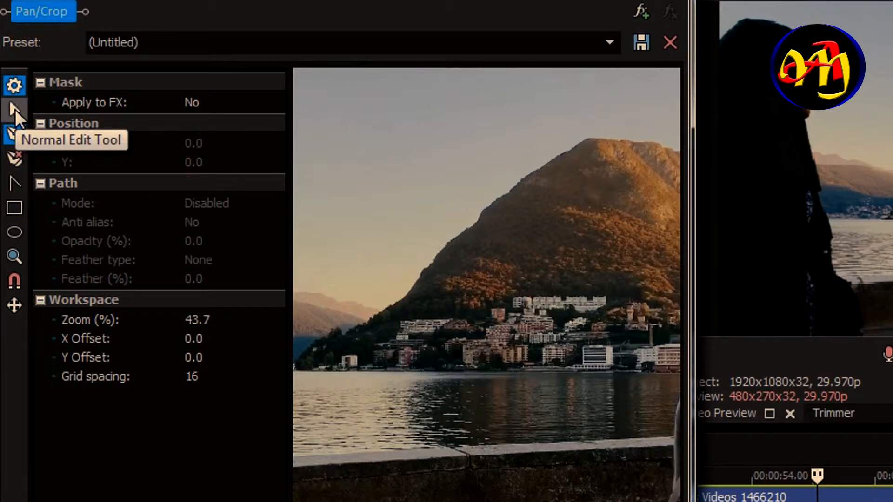
click(15, 109)
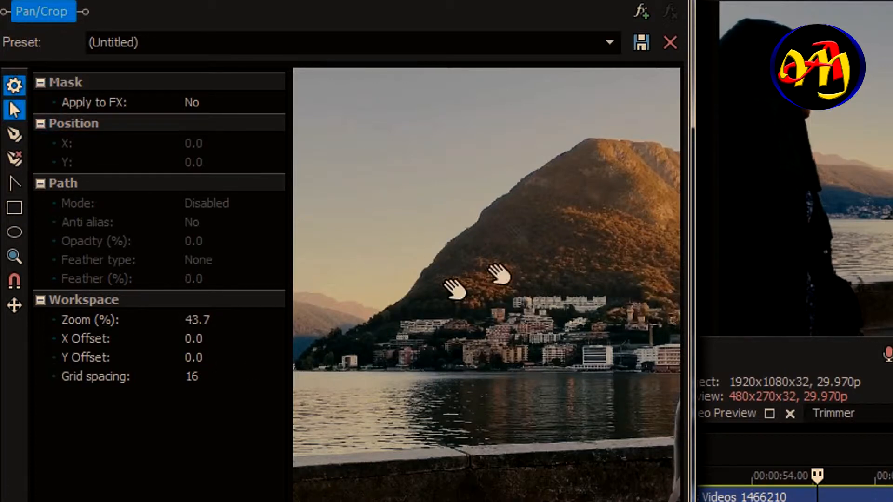
drag(417, 305, 592, 312)
drag(524, 300, 543, 302)
drag(277, 273, 430, 350)
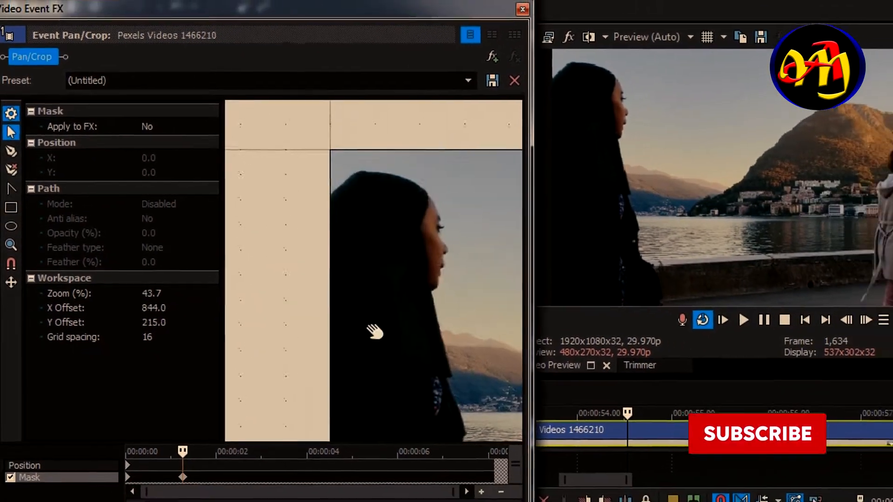
drag(374, 332, 354, 314)
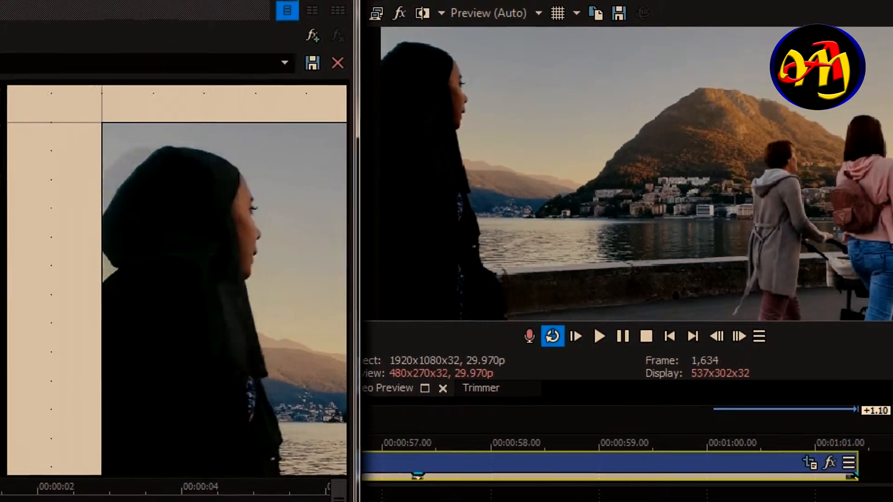
key(Right)
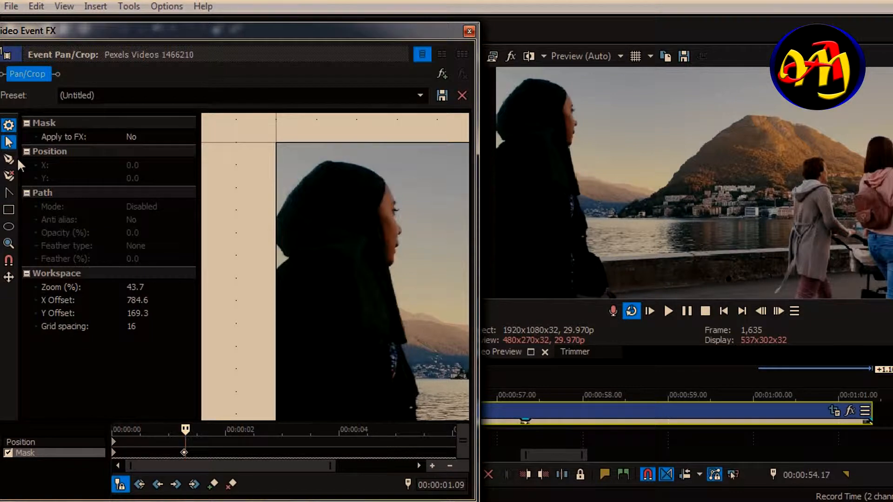
- Draw a closed mask path with the Anchor Creation Tool around the small patch of background behind the woman's neck
click(8, 159)
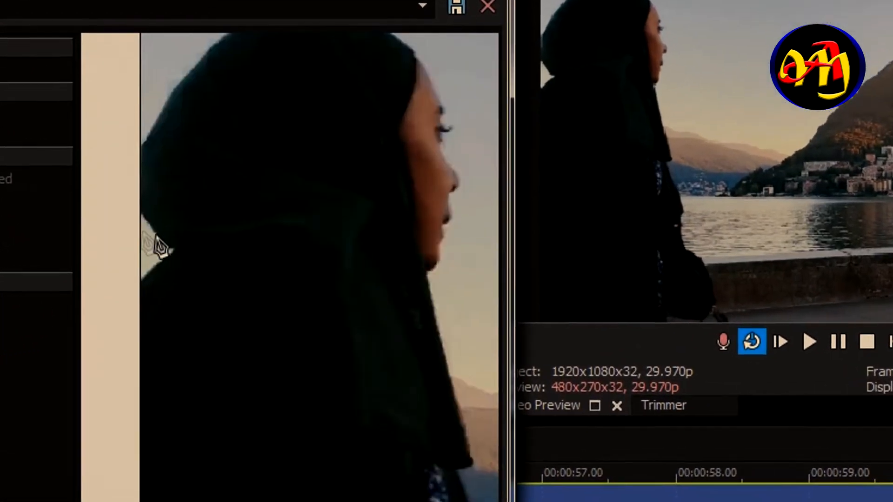
click(140, 207)
click(117, 230)
click(128, 242)
click(132, 254)
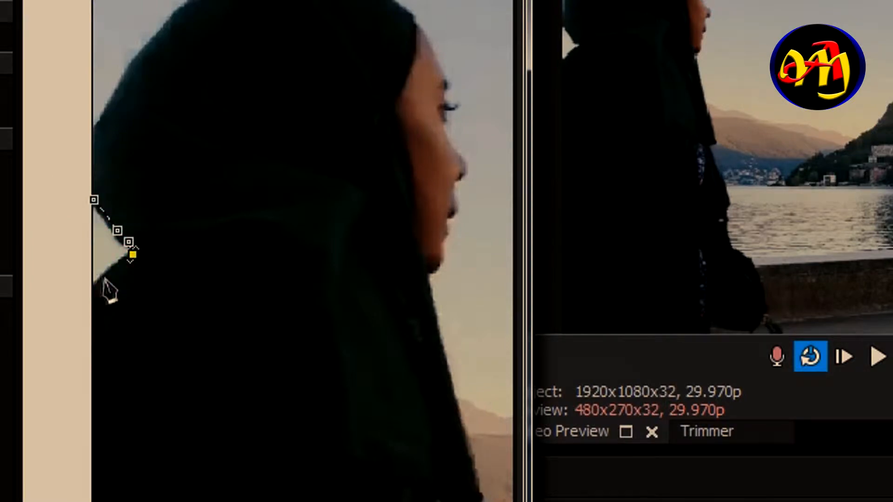
click(92, 285)
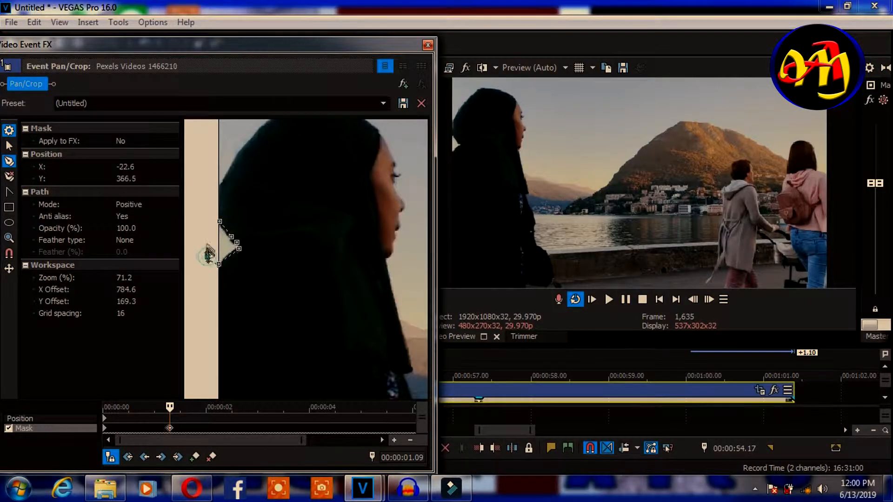
click(208, 256)
click(213, 224)
click(219, 222)
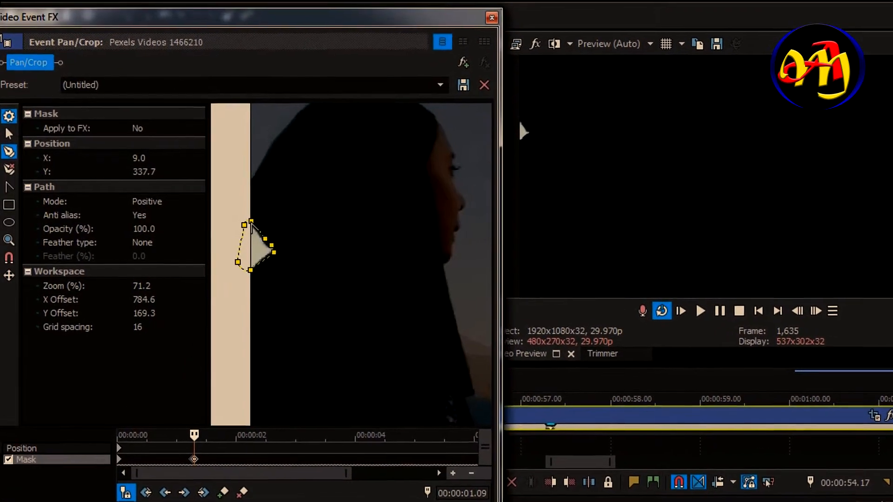
click(232, 223)
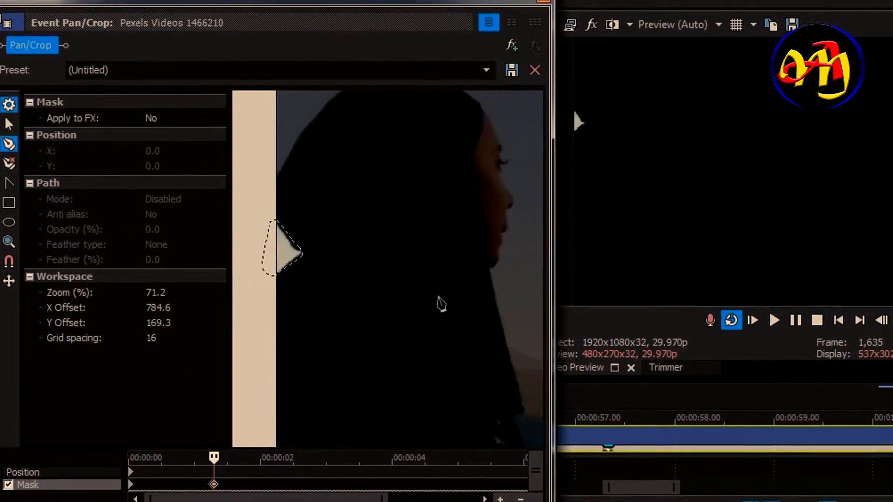
- Set the mode of the mask path behind the woman's neck to Negative
click(278, 225)
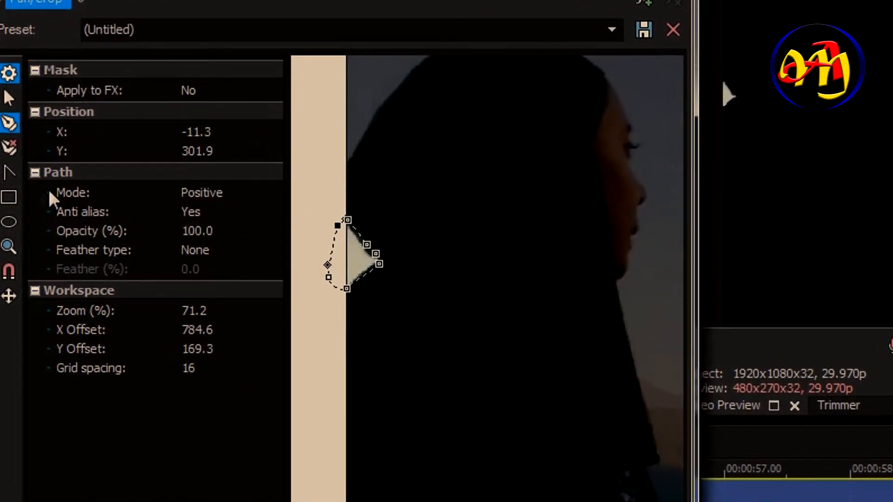
click(225, 199)
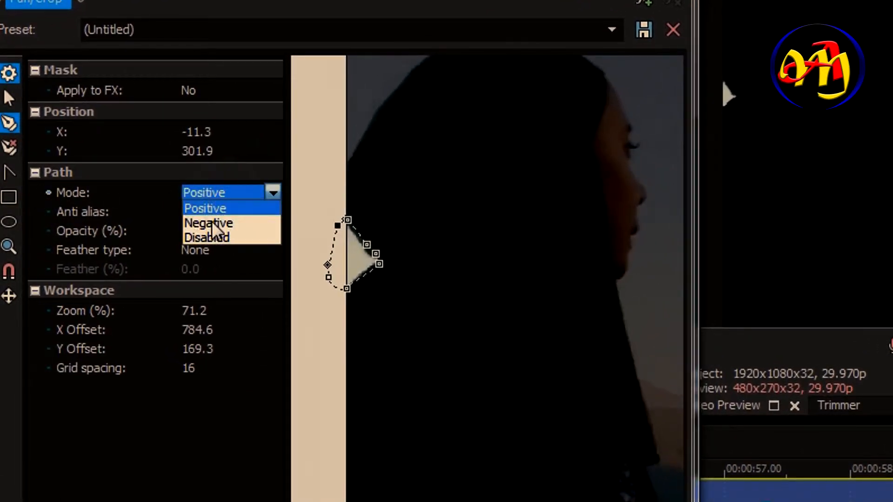
click(211, 227)
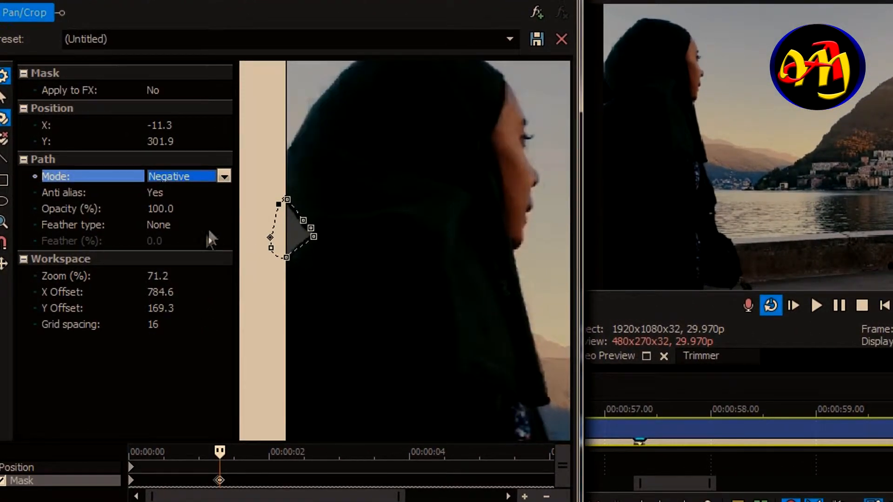
- Set the mask path's feather type to Out and its feather to 0.5%
click(219, 224)
click(164, 250)
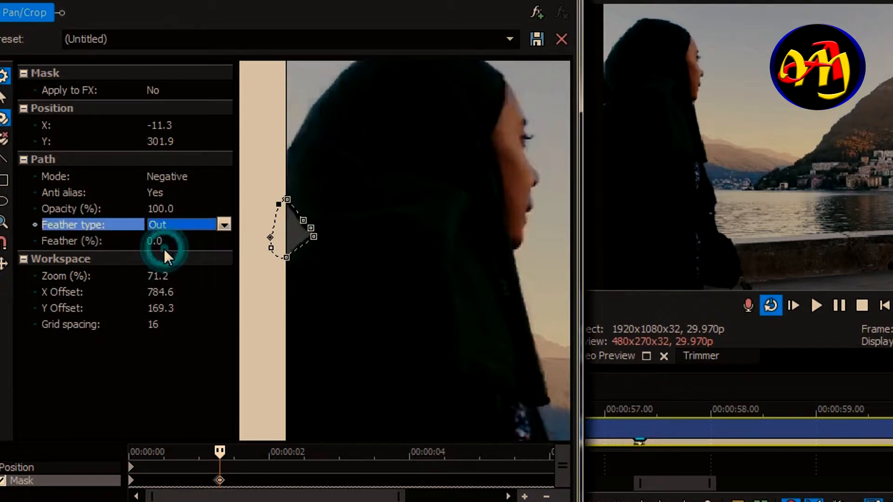
click(179, 240)
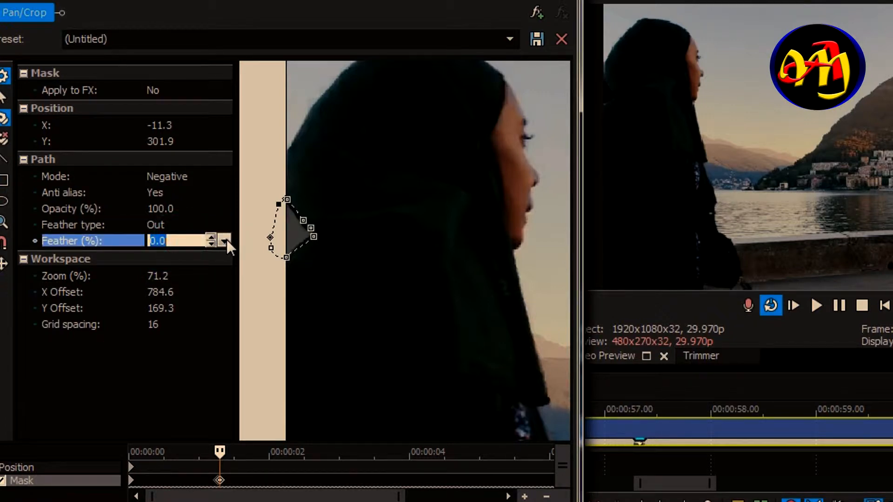
click(176, 241)
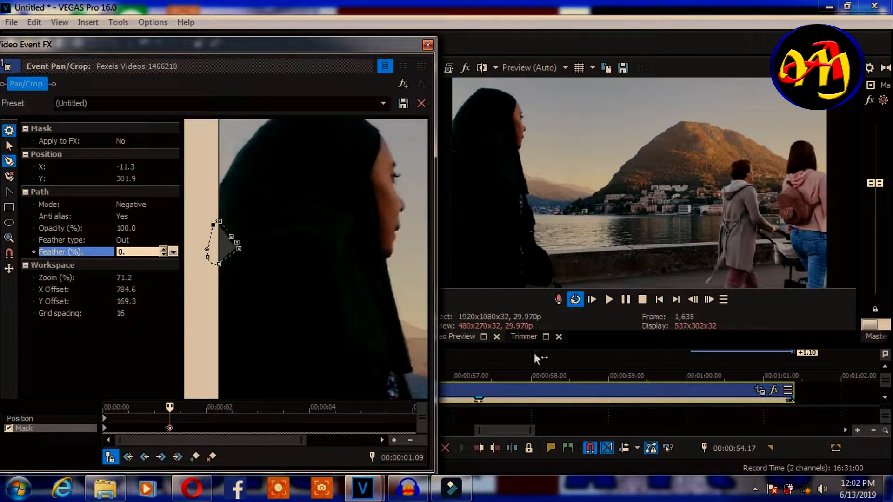
drag(541, 346, 539, 371)
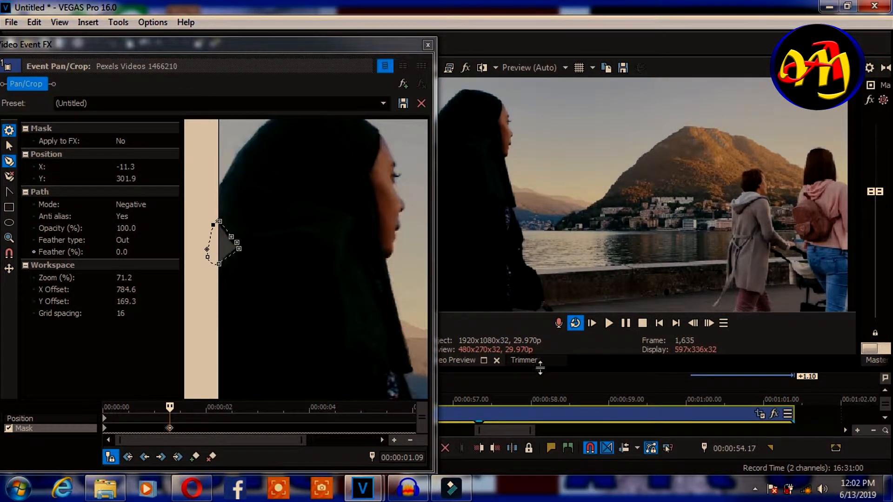
drag(540, 368, 544, 344)
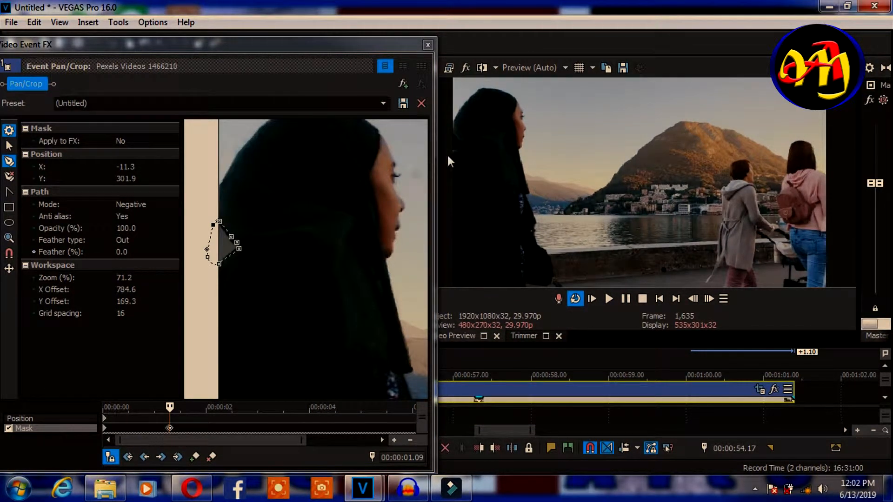
click(135, 252)
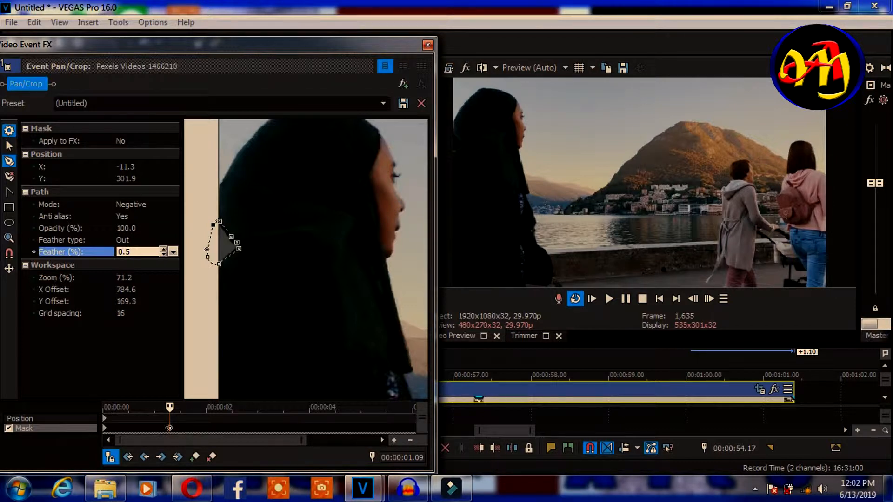
click(172, 252)
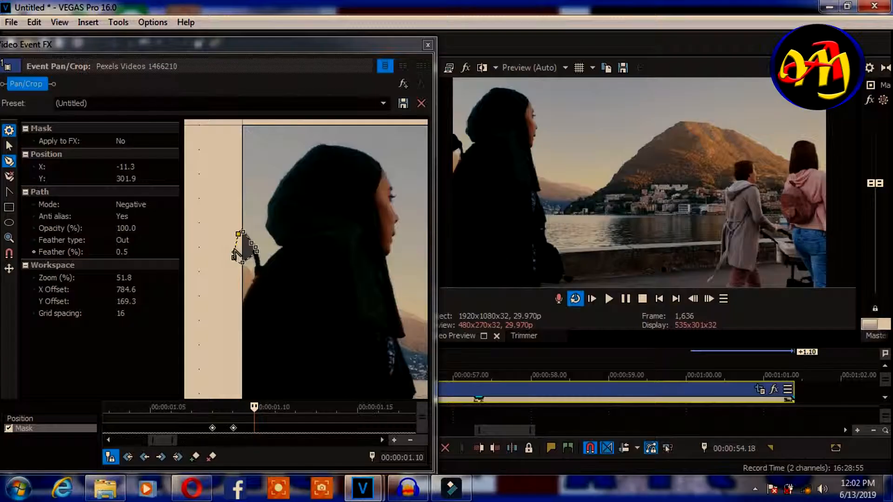
- Reset the mask at 00:00:01.10 and trace anchors along the woman's back and hood up to the frame's top edge
right_click(242, 232)
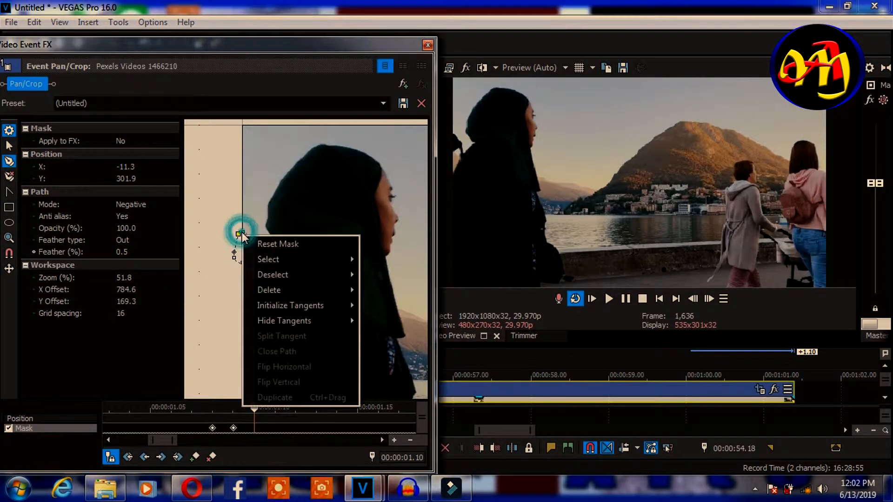
click(278, 245)
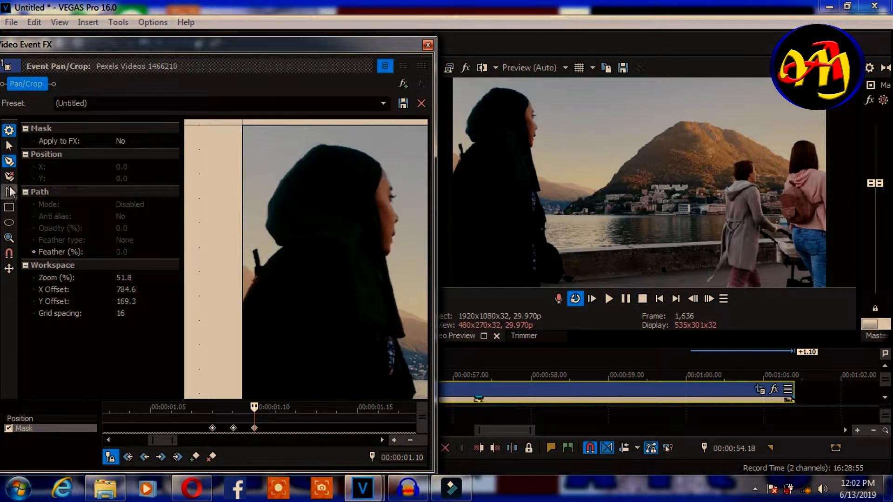
scroll(293, 253, down, 1)
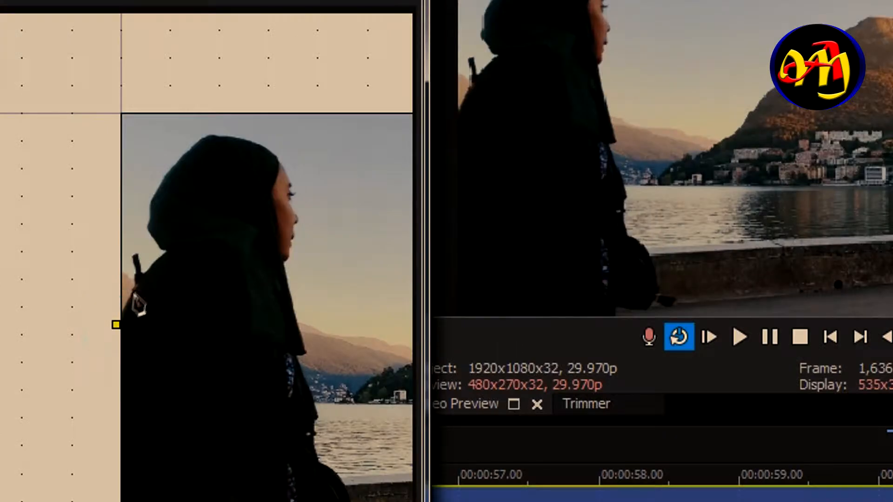
click(141, 280)
click(164, 251)
click(148, 223)
click(150, 201)
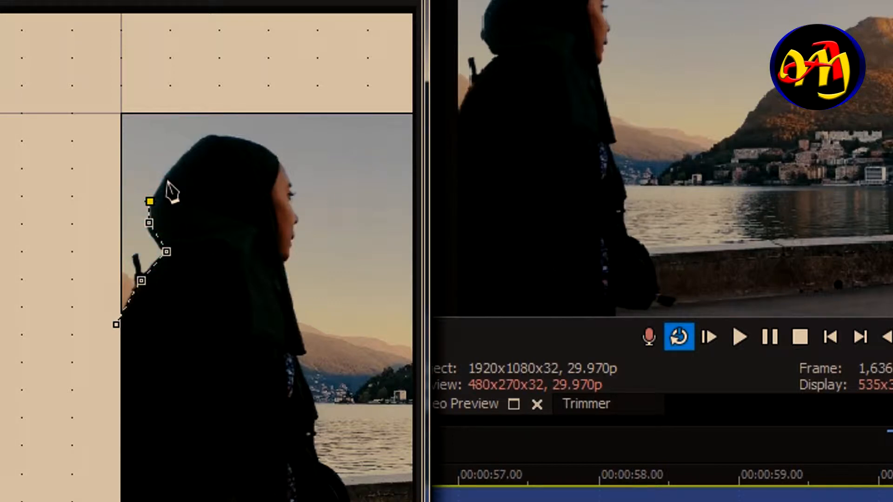
click(180, 162)
click(200, 141)
click(219, 134)
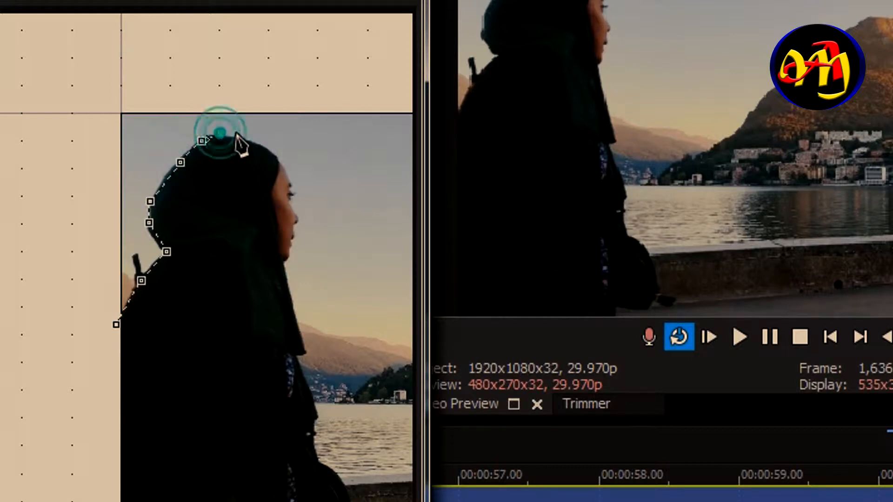
click(223, 91)
- Extend the path around the outside of the whole frame and close it beside the woman's shoulder
scroll(201, 250, down, 2)
scroll(201, 250, down, 5)
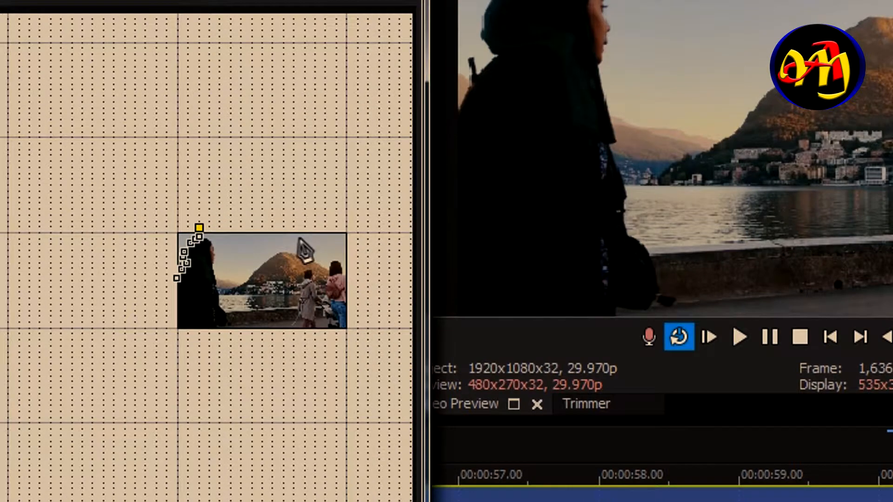
click(351, 223)
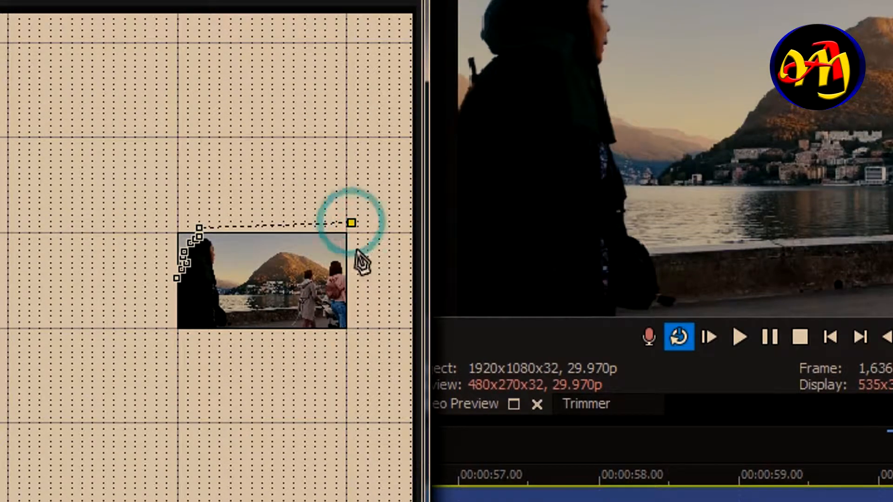
click(352, 348)
click(168, 348)
click(163, 280)
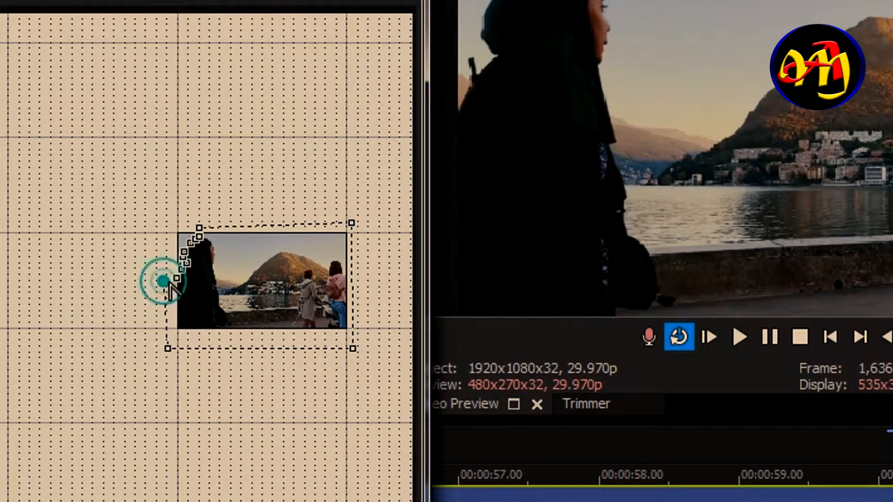
scroll(191, 300, up, 1)
scroll(194, 304, up, 1)
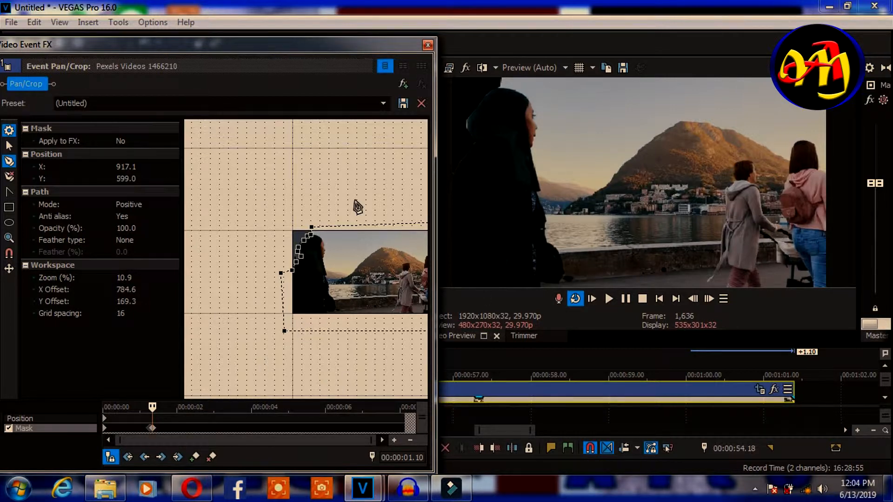
- Give the path enclosing the frame the feather type In with a feather of 0.6%
click(164, 205)
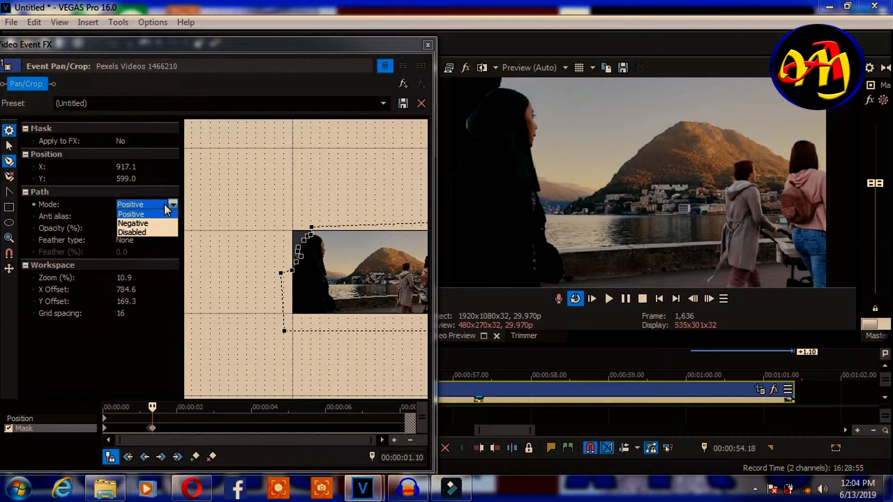
click(135, 224)
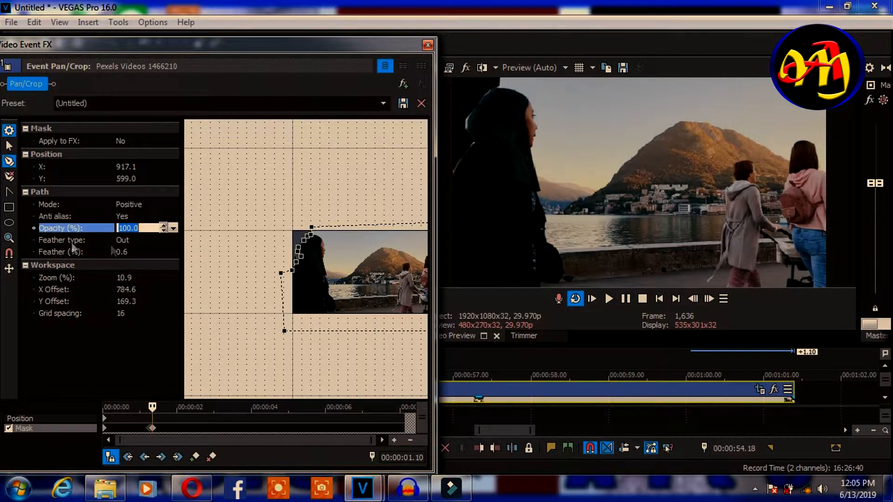
click(170, 240)
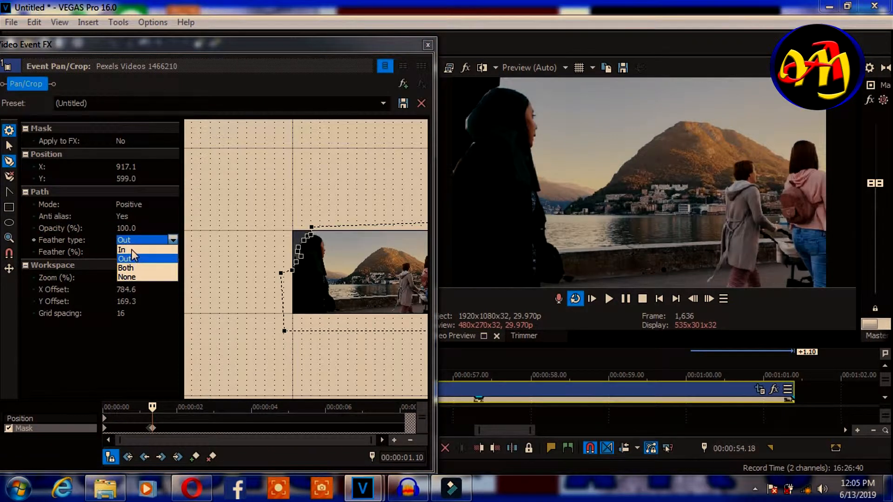
click(132, 253)
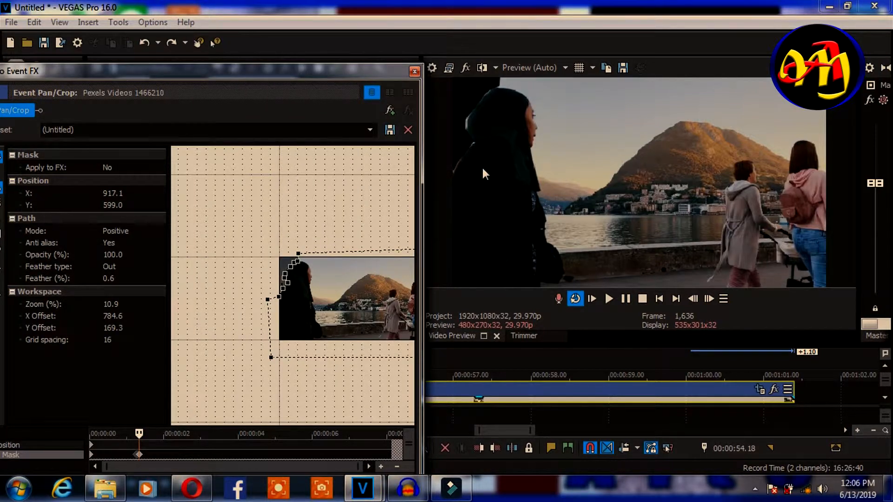
key(ctrl+shift+z)
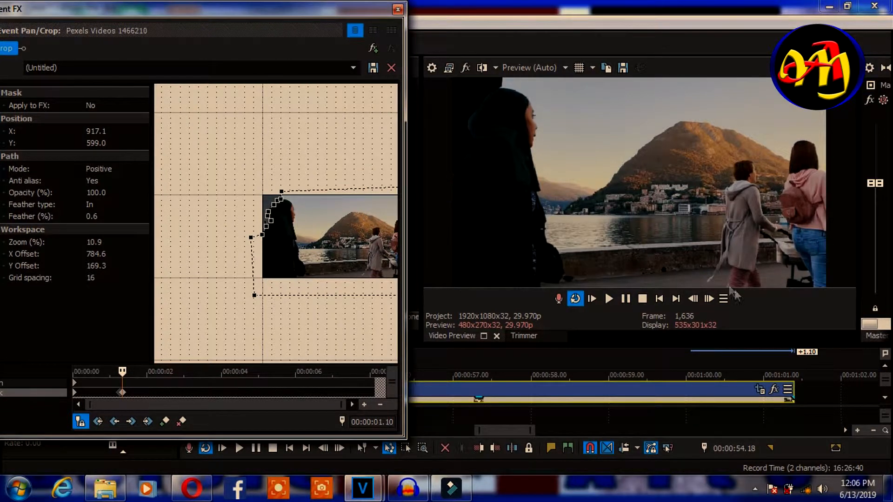
- Advance one frame to 00:00:01.11 and reset the mask there
click(708, 299)
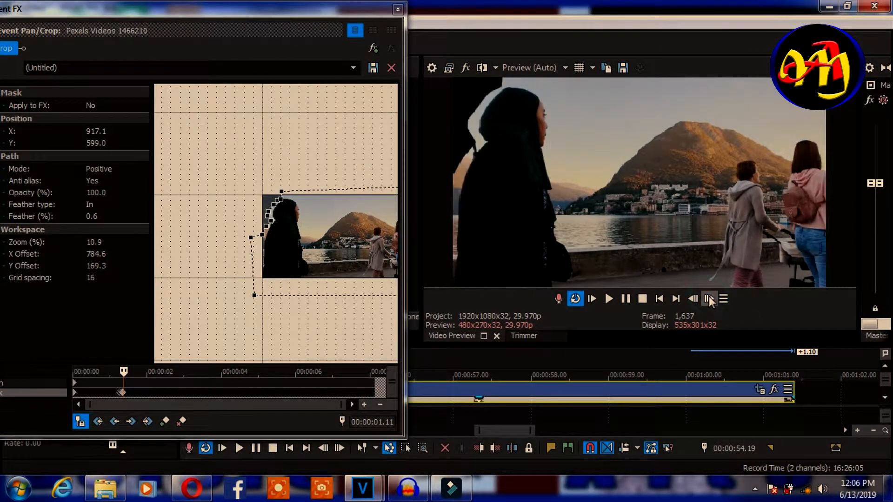
right_click(269, 226)
click(284, 234)
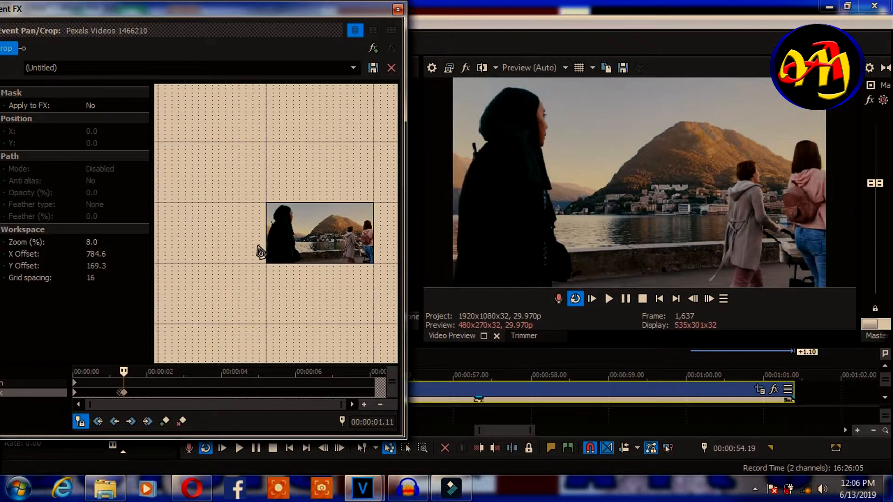
- Draw a closed mask path around the background behind the woman, following her back and hood from the lower edge to the top
scroll(260, 252, down, 2)
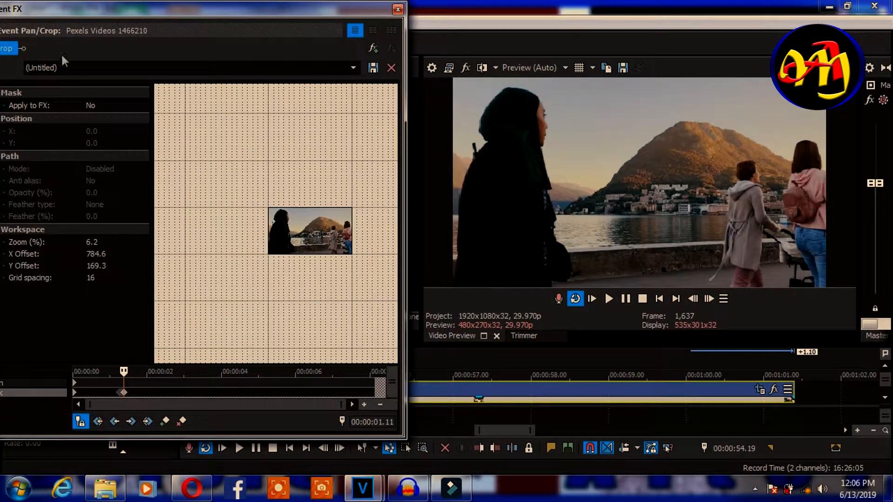
scroll(270, 239, up, 2)
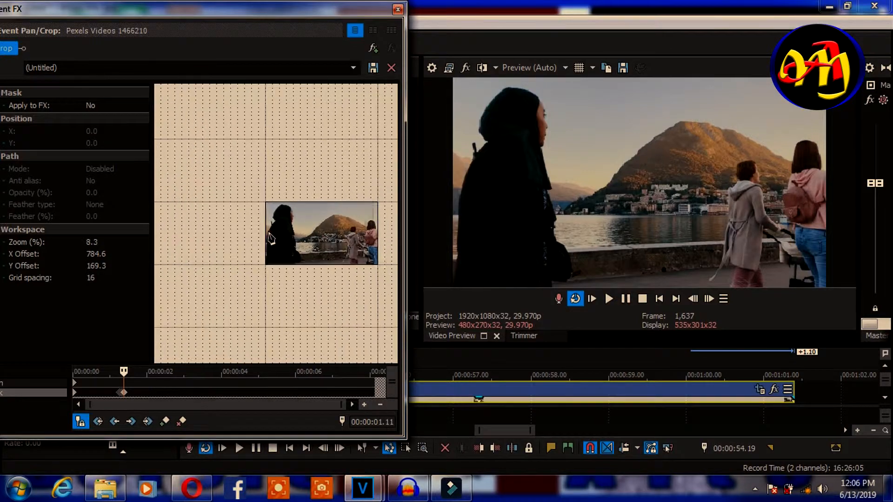
scroll(270, 238, up, 6)
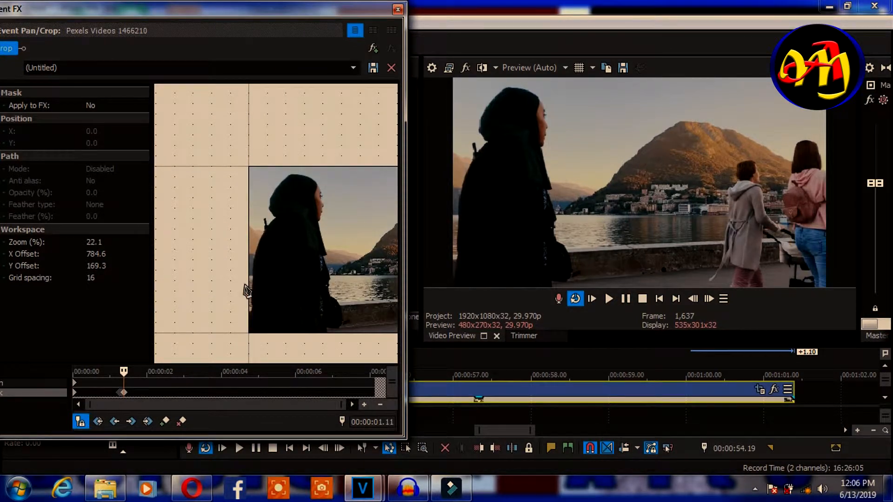
click(243, 320)
click(254, 311)
click(252, 295)
click(253, 273)
click(254, 260)
click(259, 243)
click(264, 233)
click(270, 217)
click(272, 211)
click(271, 198)
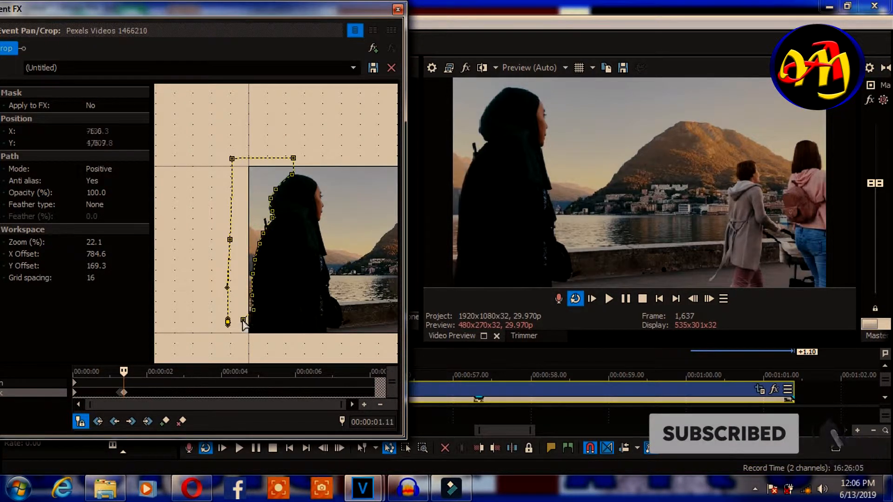
click(243, 320)
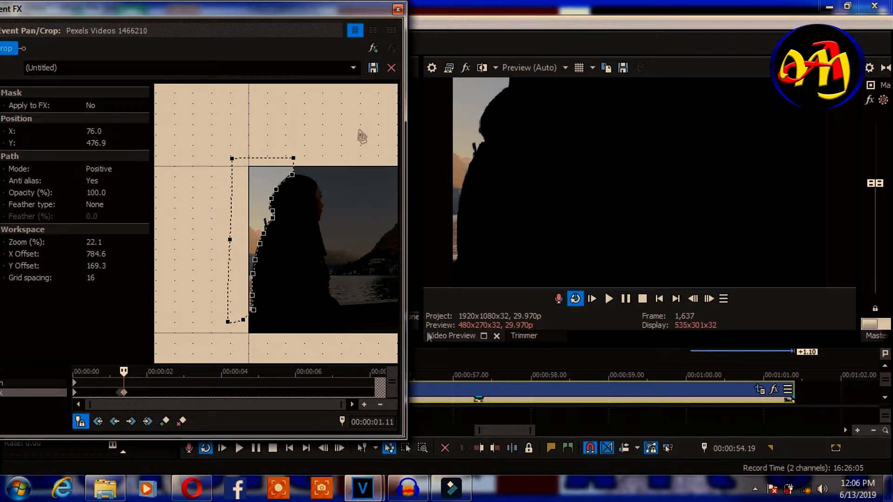
- Set the mode of the mask path at 00:00:01.11 to Negative
click(114, 169)
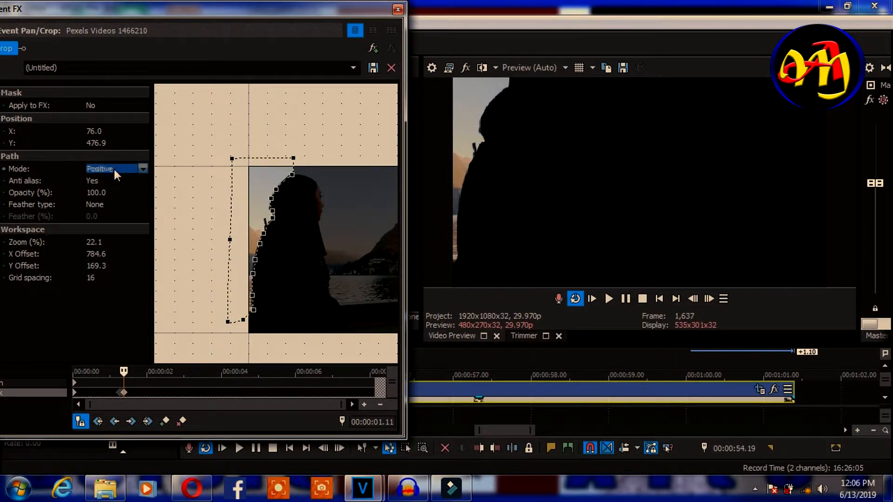
click(118, 170)
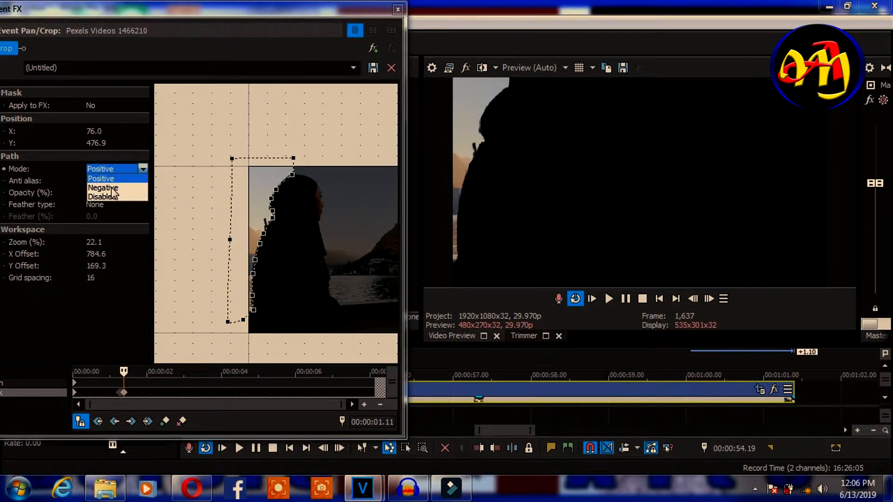
click(112, 188)
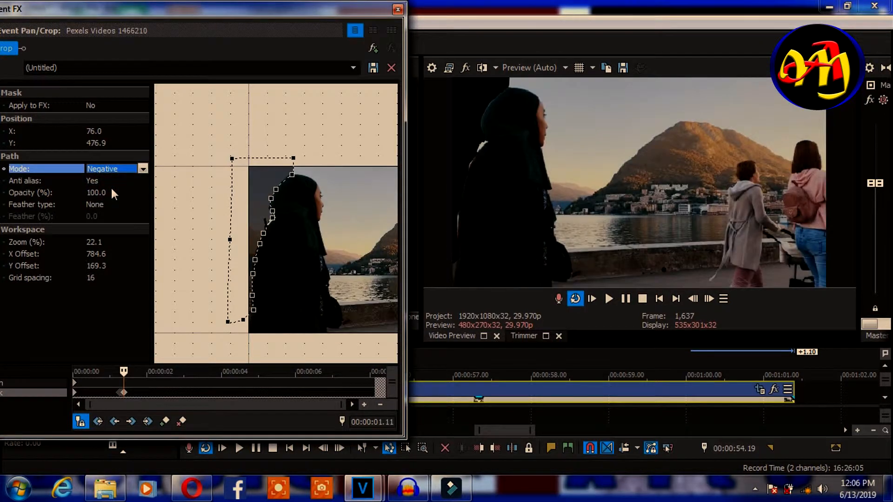
- Set the feather type of the path behind the woman to Out and its feather to 1.3%
click(139, 205)
click(144, 204)
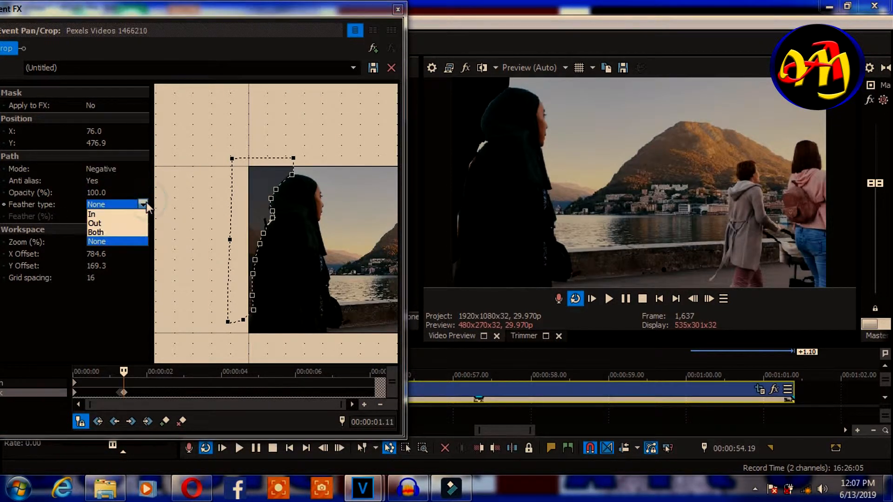
click(102, 224)
click(105, 219)
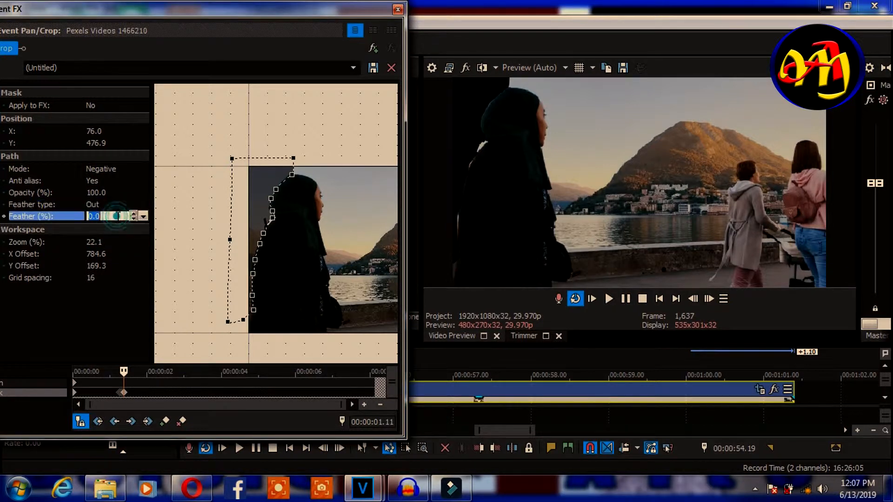
drag(91, 228, 93, 230)
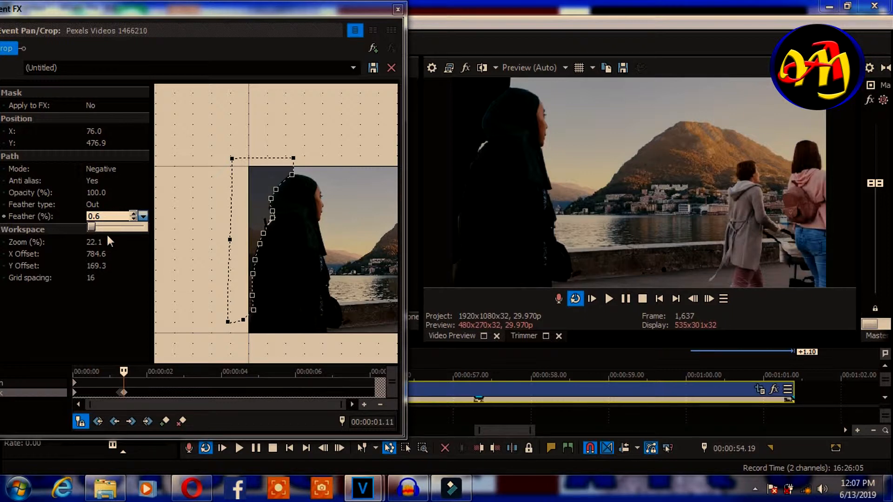
scroll(103, 213, up, 1)
- Advance one frame to 00:00:01.12 and shift the whole mask path with the Normal Edit Tool to match the woman's new position
click(707, 298)
click(230, 167)
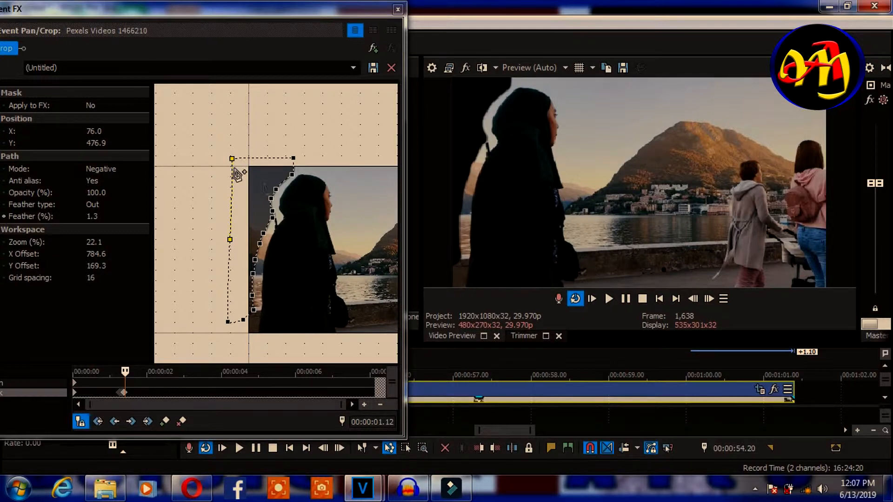
drag(121, 13, 156, 10)
click(12, 110)
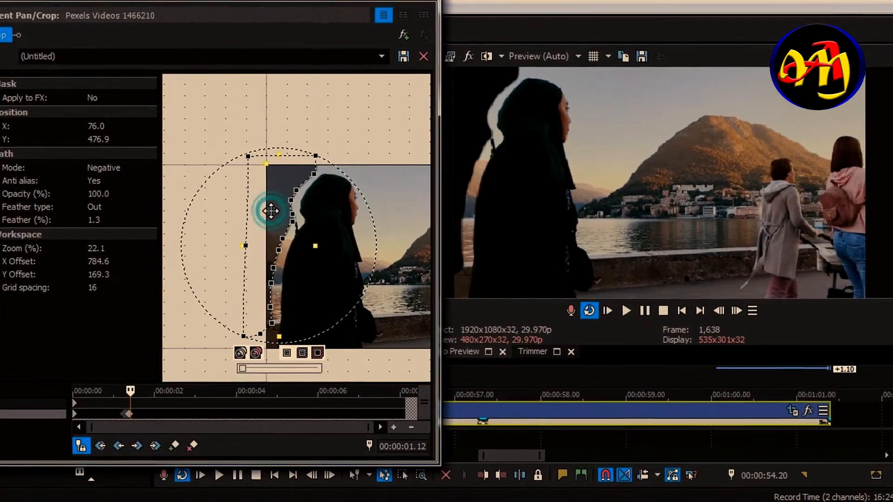
mouse_move(271, 211)
mouse_down()
mouse_move(280, 213)
mouse_move(264, 217)
mouse_up()
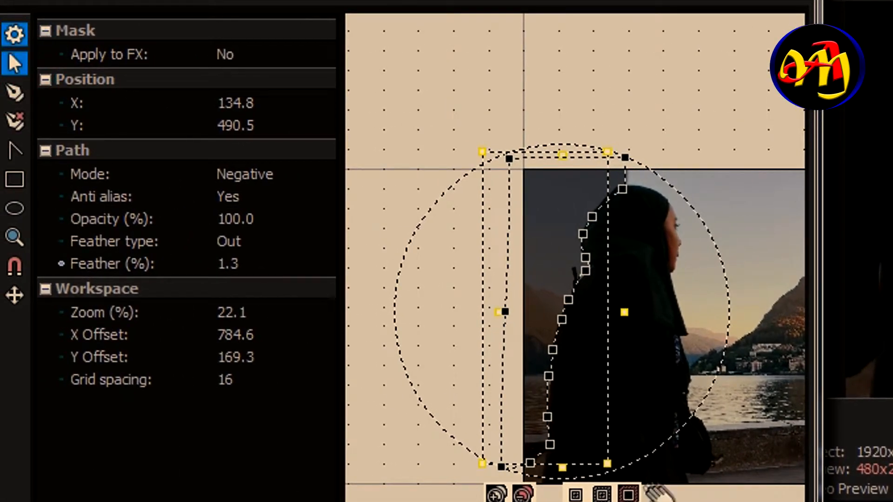
- Move the lowest anchor beside the woman's back down to the frame's bottom edge, at about X 62.5, Y 1,084.6
click(530, 459)
click(530, 462)
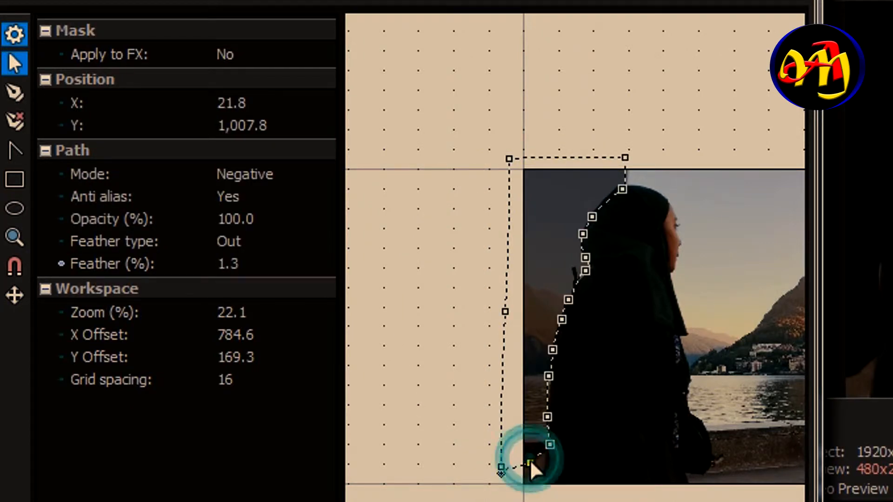
drag(531, 464, 541, 485)
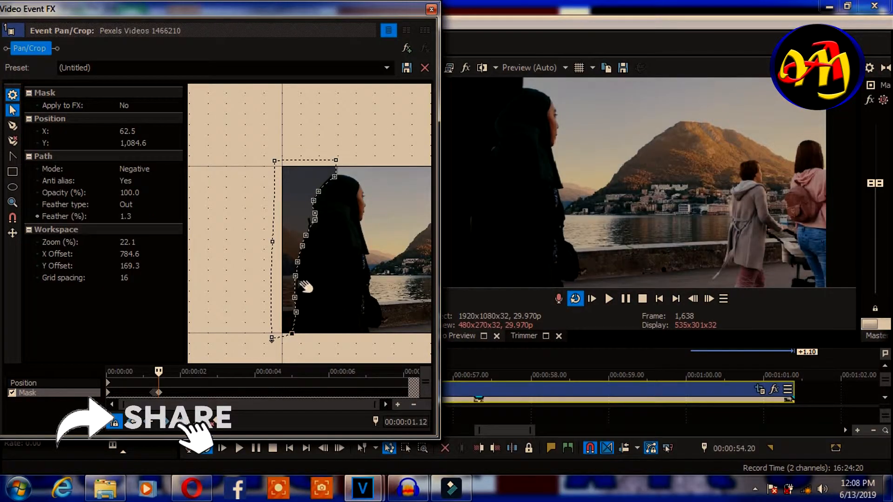
- Move the anchor on the woman's lower back onto her outline at X 94.6, Y 712.0
scroll(310, 288, up, 3)
scroll(311, 288, up, 1)
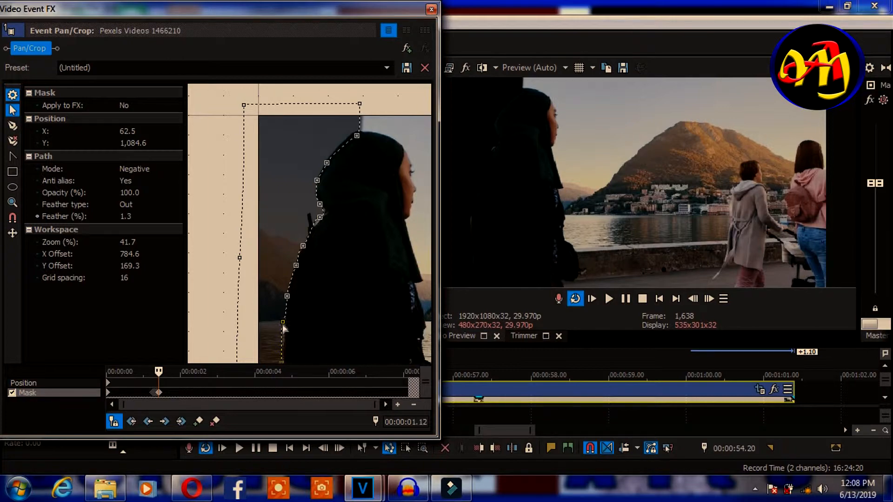
click(283, 321)
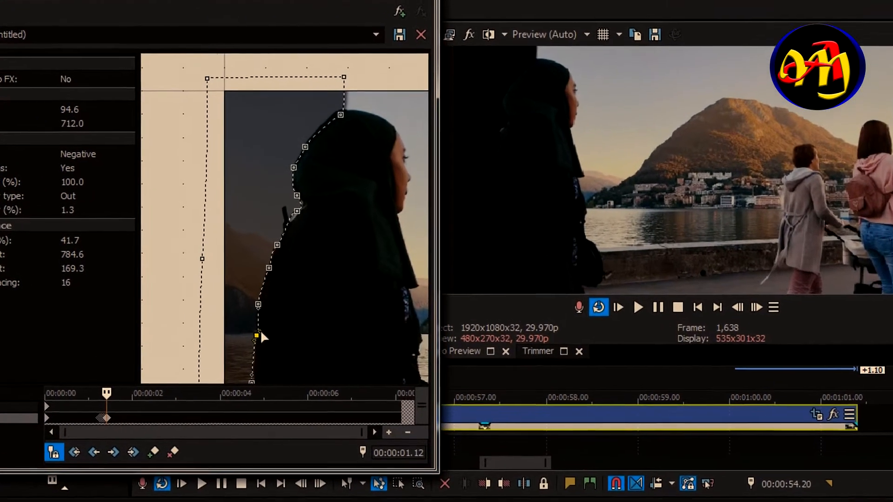
click(289, 319)
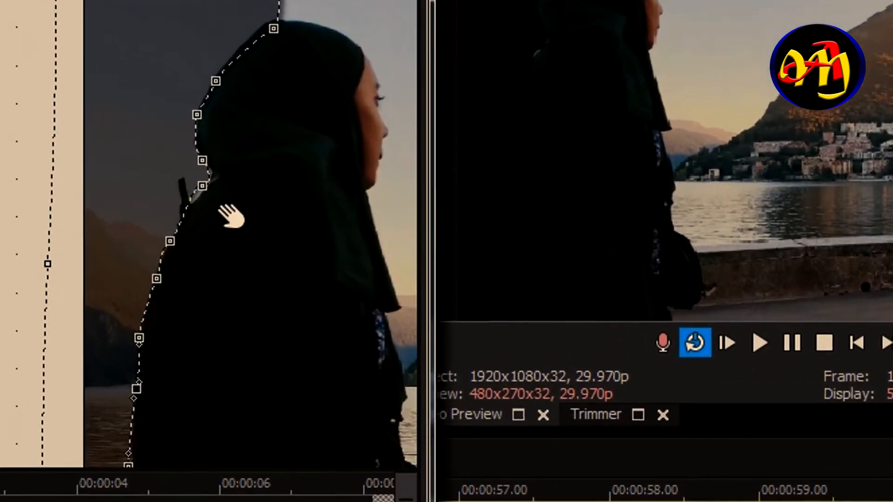
- Shift the anchor at the nape of her neck onto her outline and move the anchor atop her head to X 330.9, Y 60.8
click(282, 206)
drag(166, 175, 174, 181)
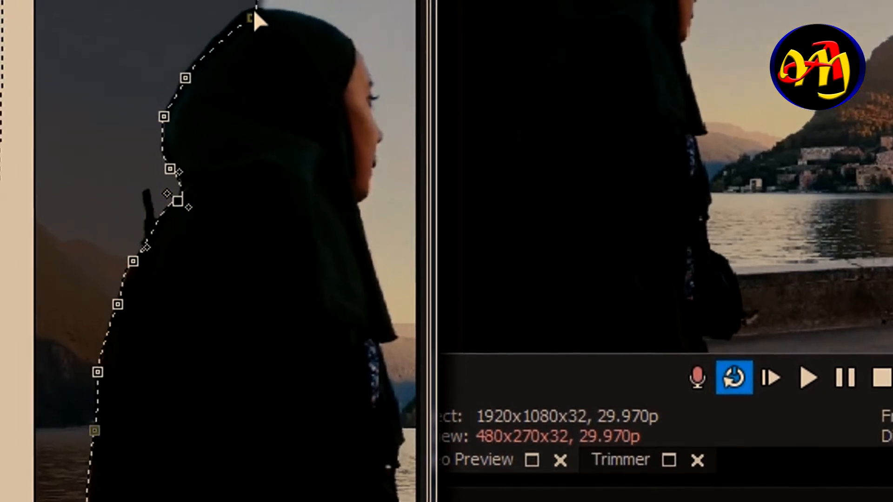
click(253, 27)
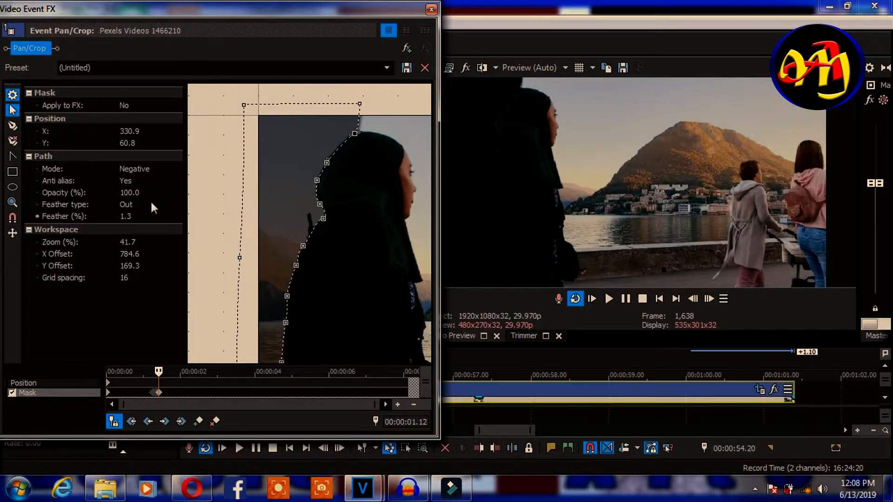
click(148, 204)
click(174, 183)
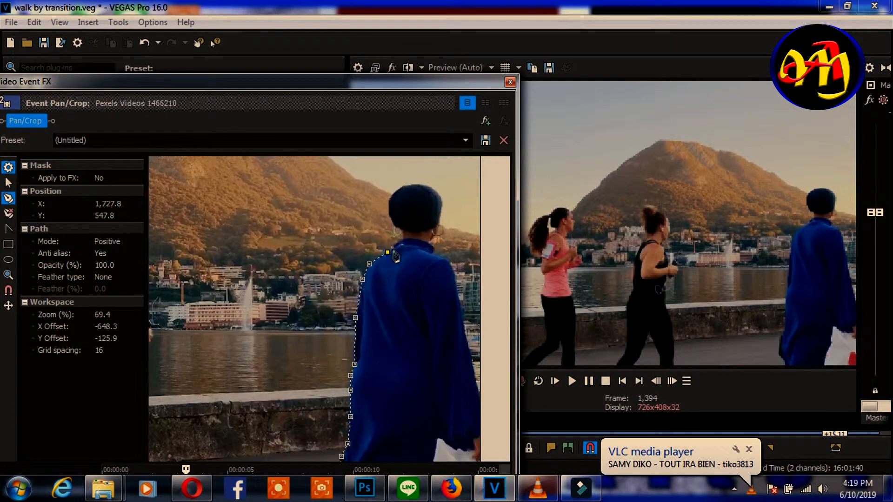
- Continue the mask path with the Anchor Creation Tool up the neck and around the back of the head of the woman in blue
click(402, 229)
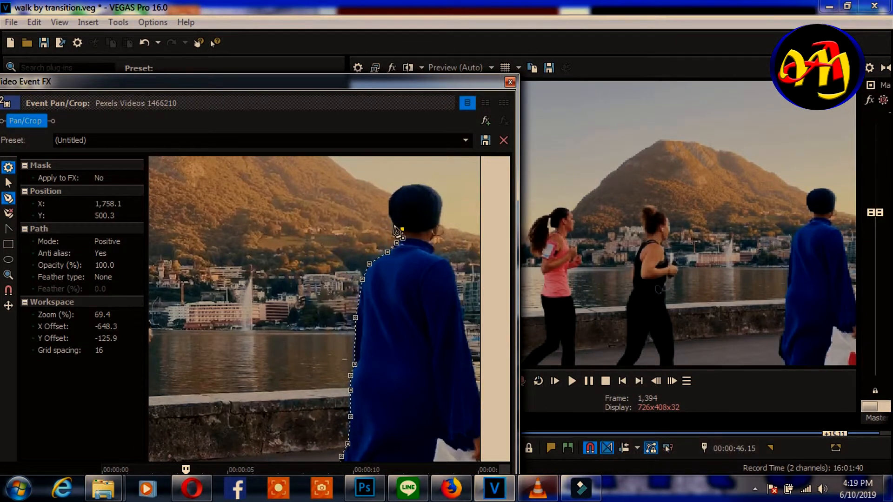
click(388, 201)
click(407, 187)
scroll(411, 221, down, 5)
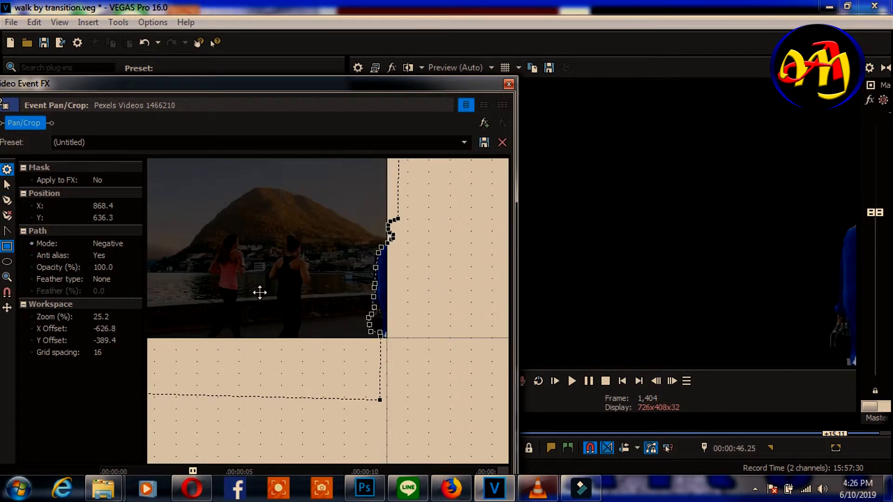
- Advance one frame and shift the mask path to follow the woman in blue
click(673, 382)
drag(296, 271, 301, 271)
drag(340, 297, 340, 297)
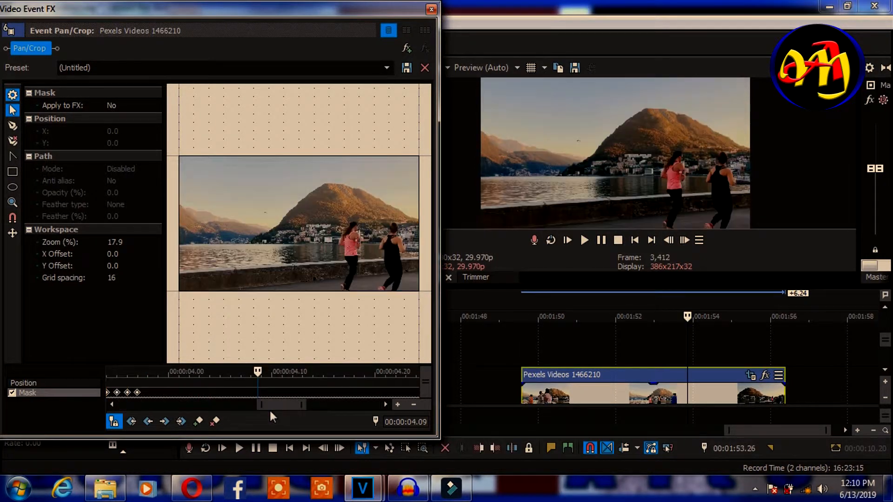
- Look over the mask keyframes of the clip and play it from its start at 00:01:49.17
drag(246, 402, 192, 399)
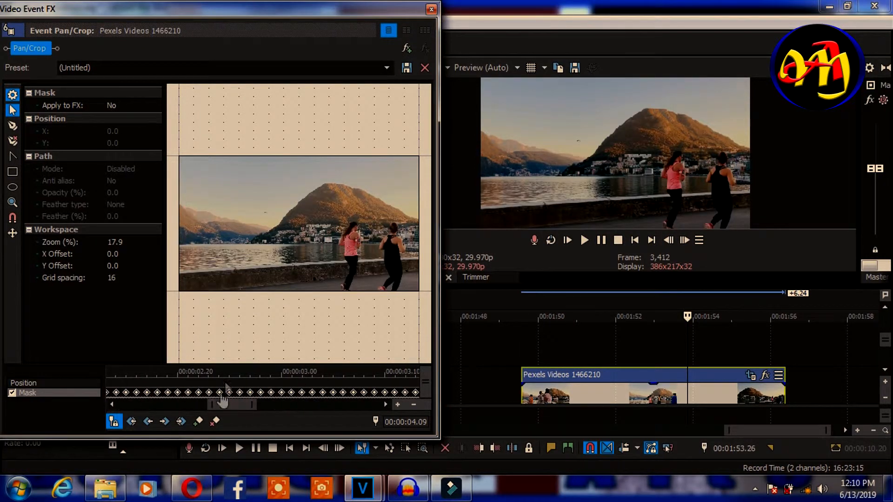
click(523, 377)
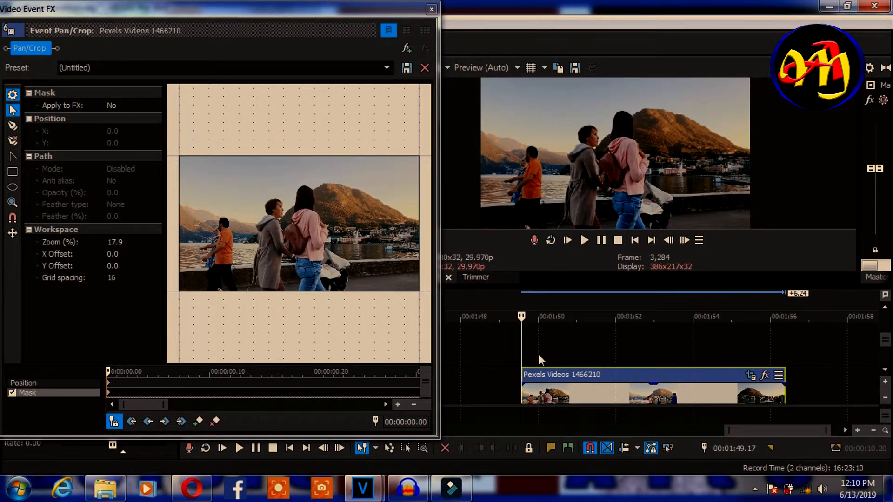
key(space)
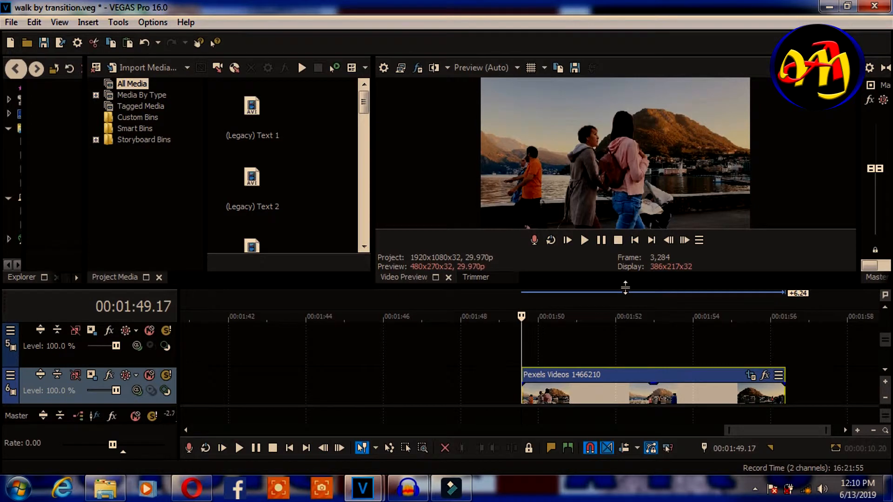
- Place a Red Solid Color generated media event on track 7 beneath the masked clip, aligned with its start at 00:01:49.17, and play the result
drag(624, 285, 623, 205)
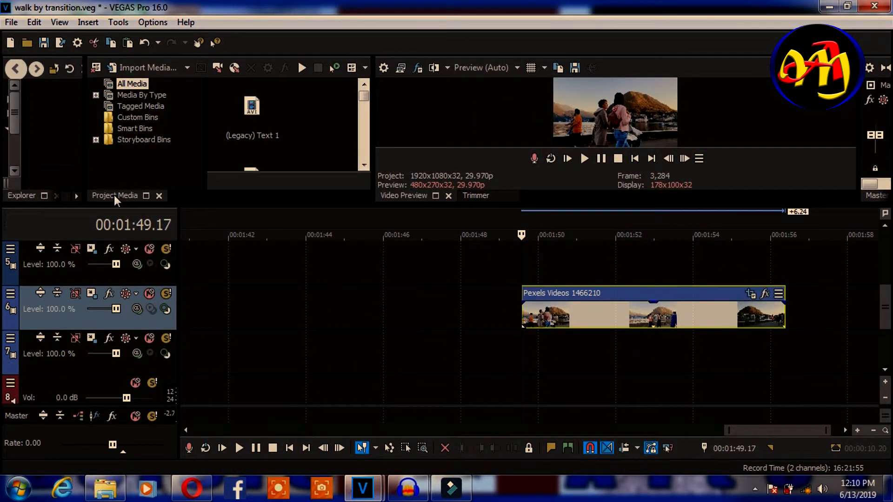
drag(114, 195, 303, 286)
click(246, 287)
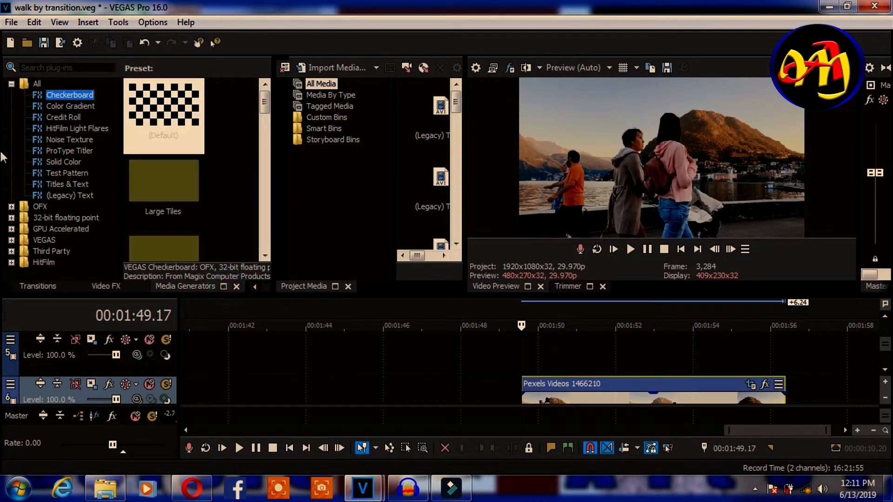
click(64, 162)
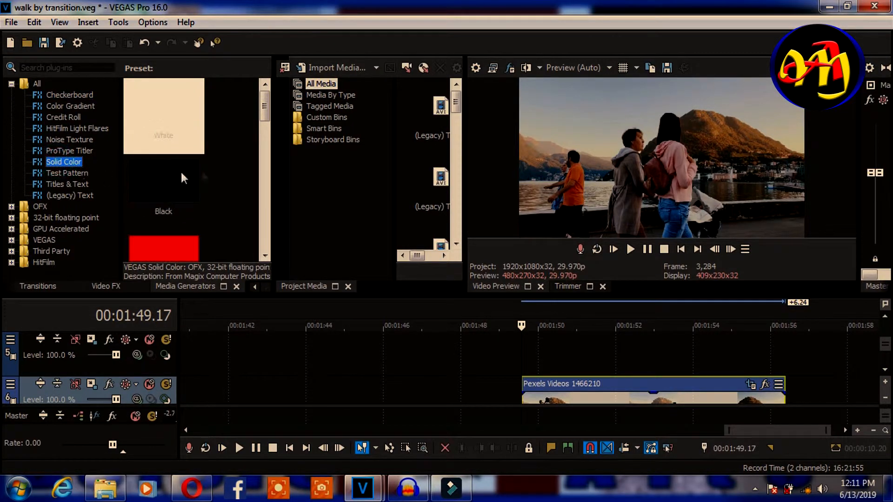
drag(161, 247, 462, 353)
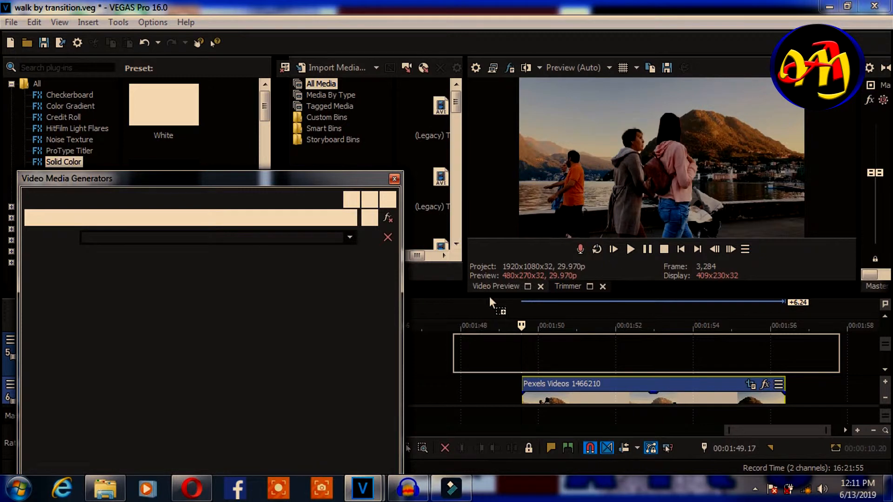
mouse_move(591, 295)
mouse_down()
mouse_move(591, 273)
mouse_move(591, 284)
mouse_up()
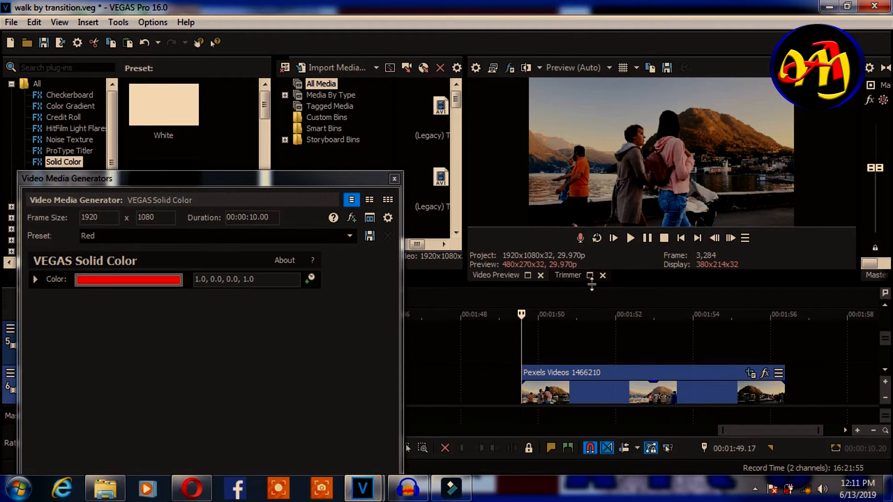
key(space)
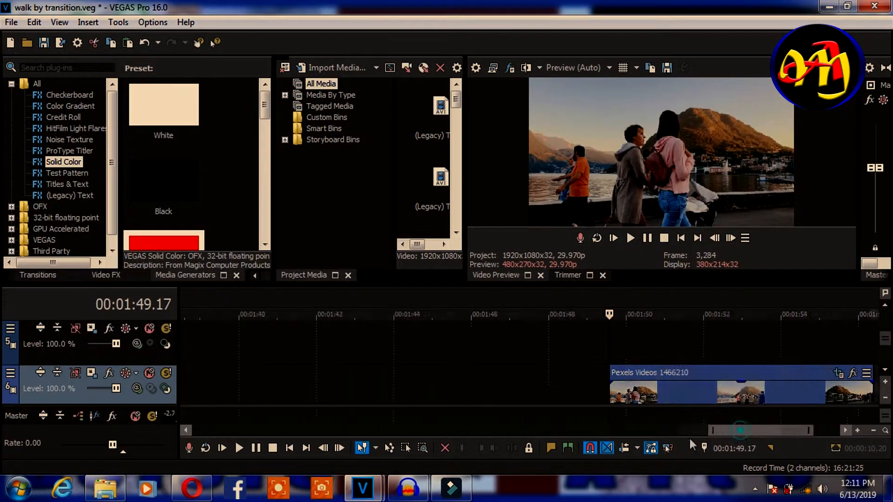
- Bring the whole project timeline into view and place the cursor at the start of the earlier clips, at 00:00:36.11
drag(740, 430, 512, 456)
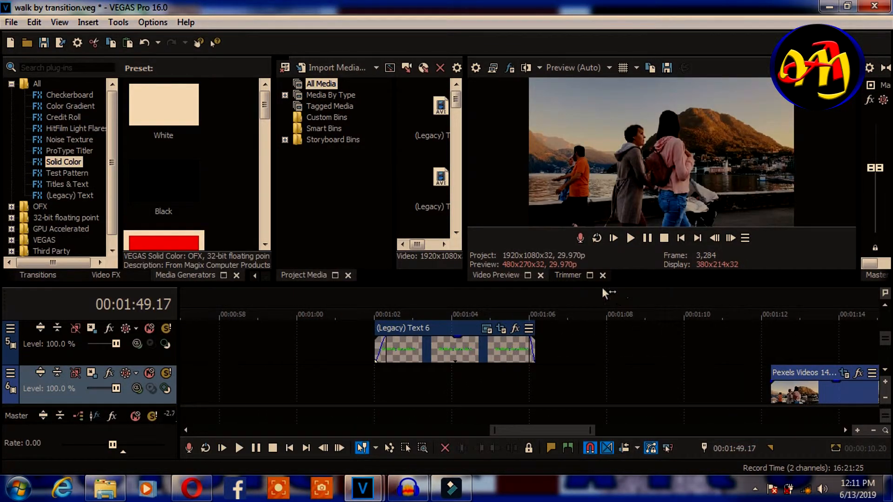
drag(600, 288, 568, 110)
scroll(511, 258, down, 5)
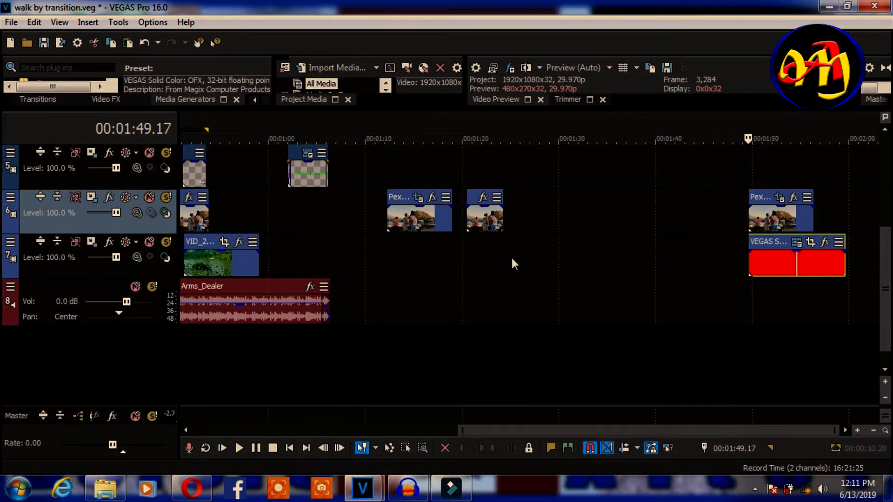
click(453, 247)
drag(587, 111, 441, 290)
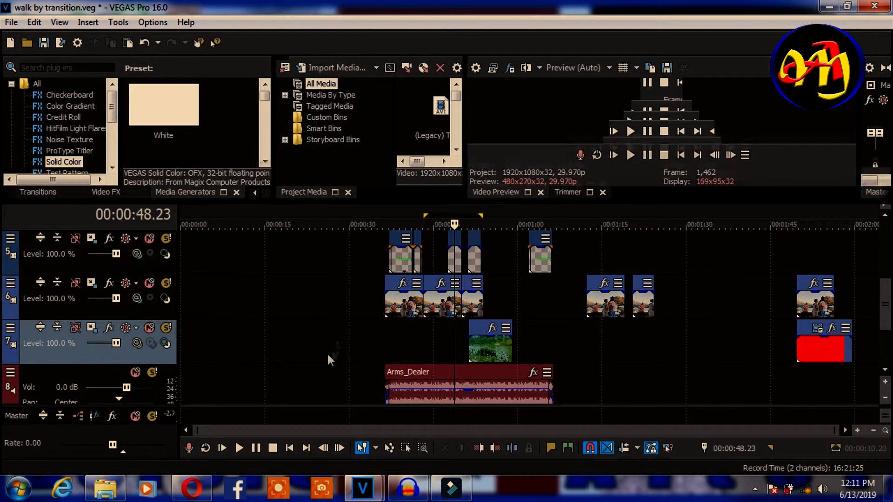
click(382, 339)
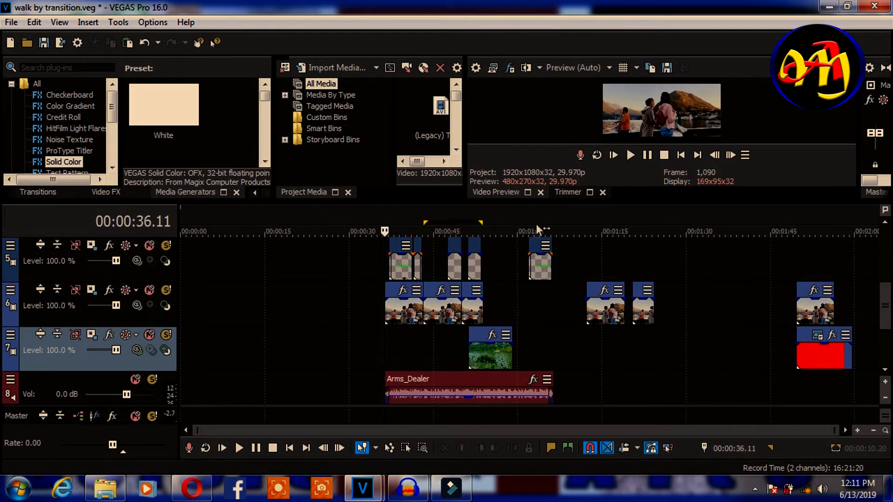